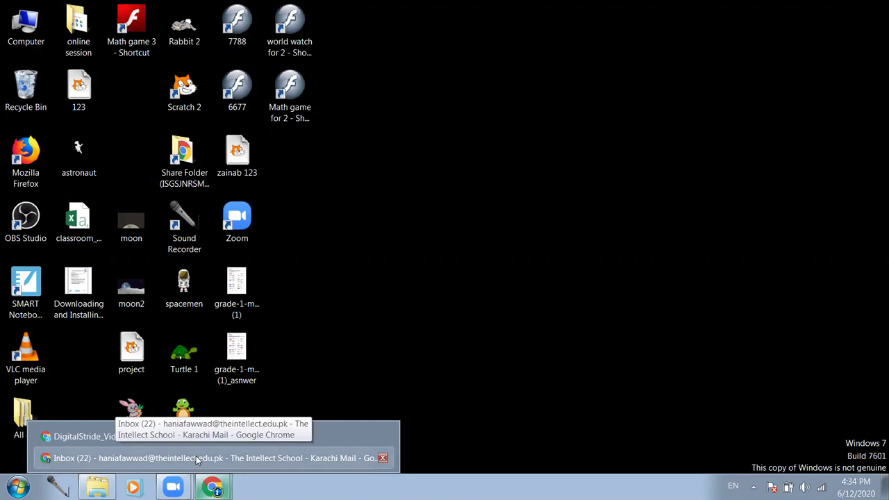
- Switch to the teacher account's browser window and display the Classwork page of the Class For Teachers class
{"action": "left_click", "coordinate": [206, 457]}
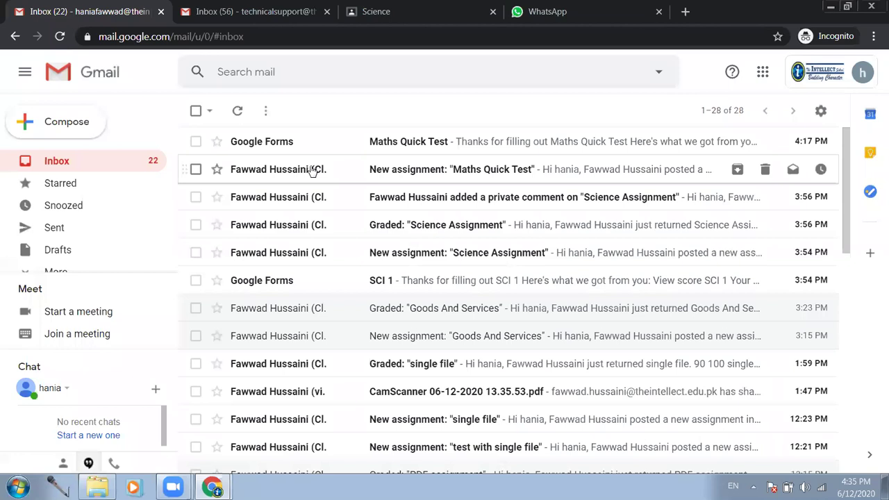
{"action": "mouse_move", "coordinate": [211, 486]}
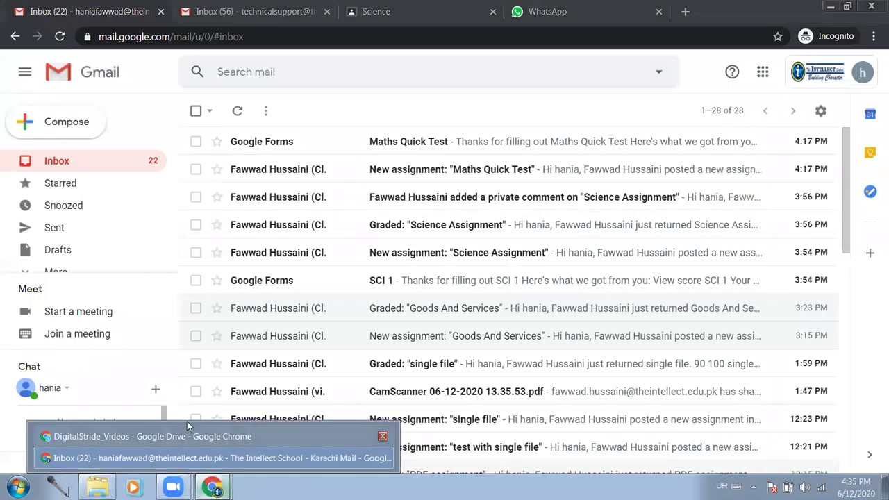
{"action": "left_click", "coordinate": [186, 431]}
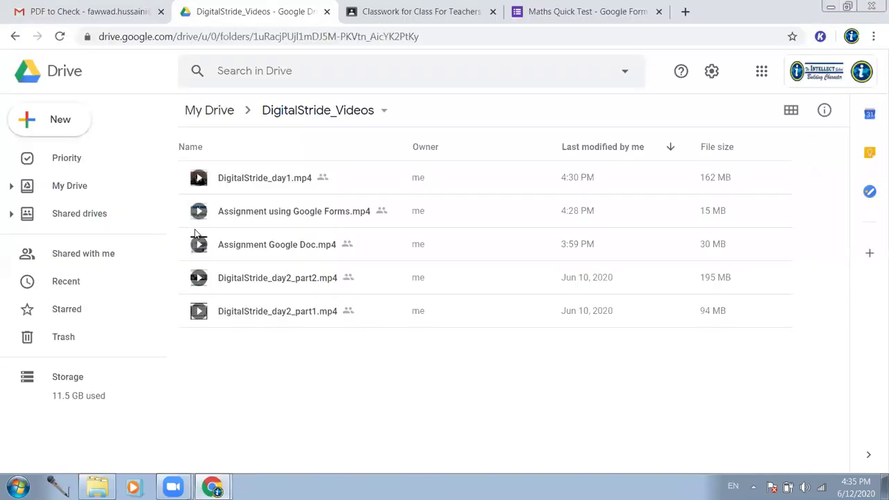
{"action": "left_click", "coordinate": [113, 15]}
{"action": "left_click", "coordinate": [403, 21]}
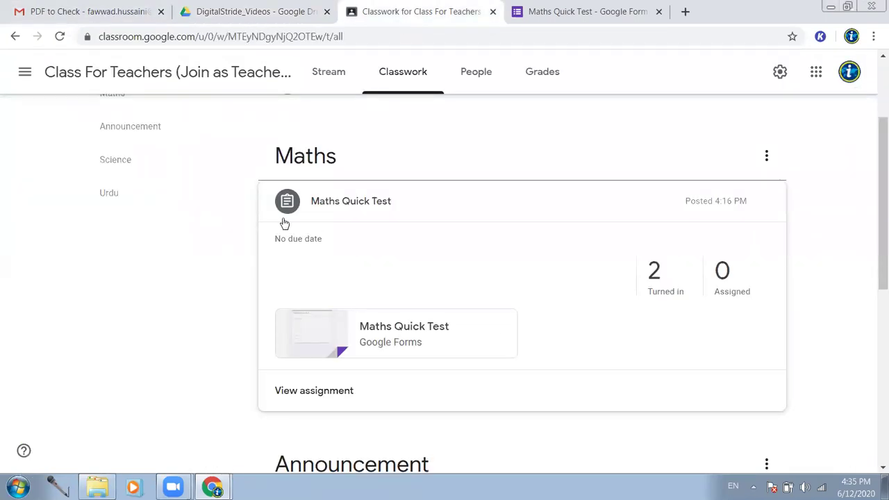
- Create a new classwork topic named English
{"action": "scroll", "coordinate": [284, 224], "scroll_direction": "up", "scroll_amount": 2}
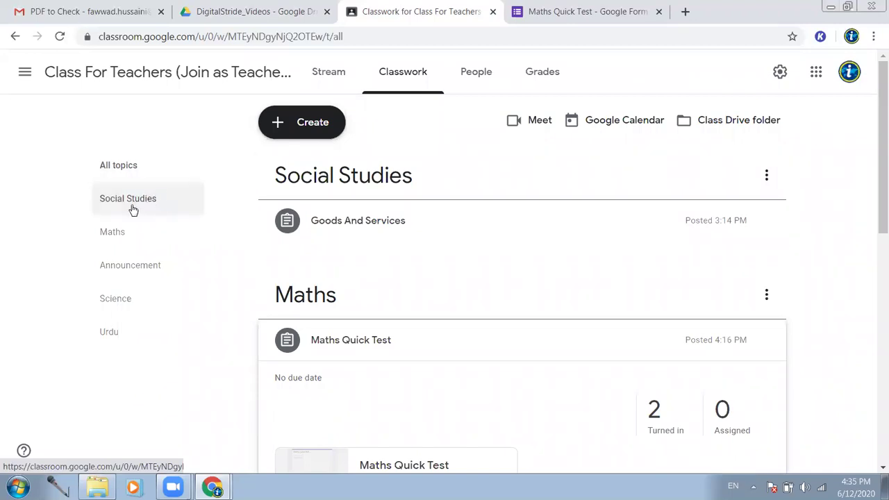
{"action": "left_click", "coordinate": [306, 123]}
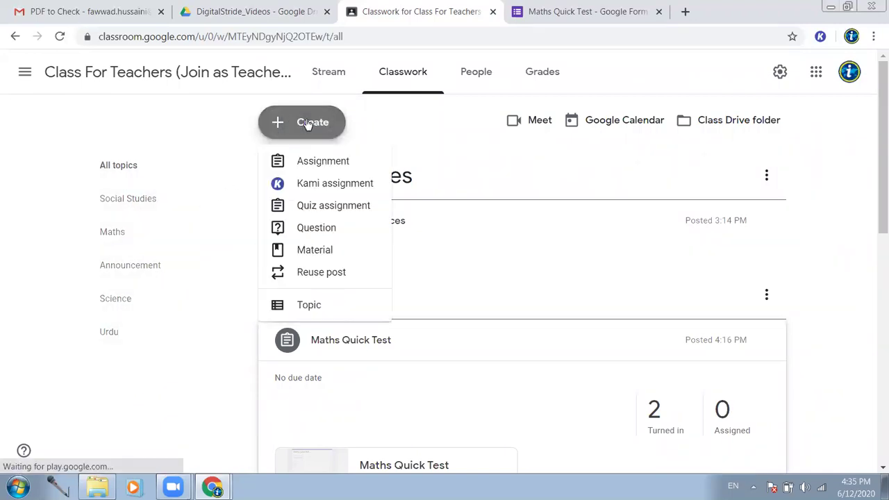
{"action": "left_click", "coordinate": [310, 307]}
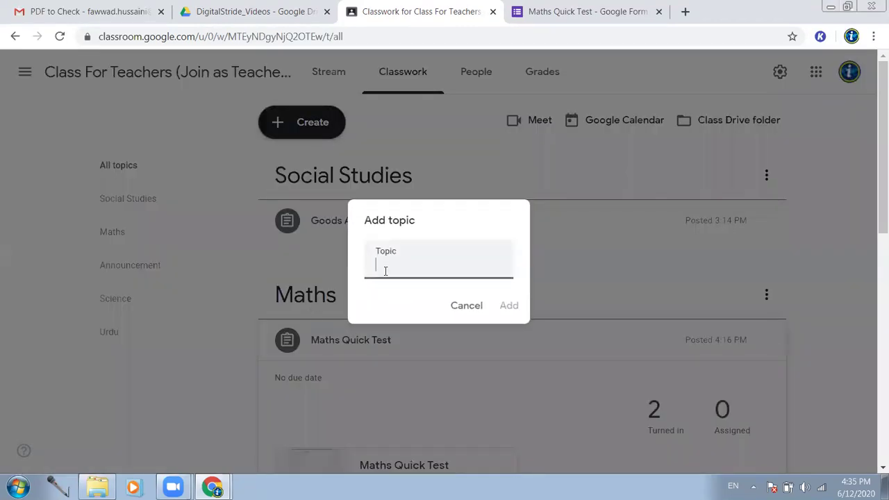
{"action": "type", "text": "English"}
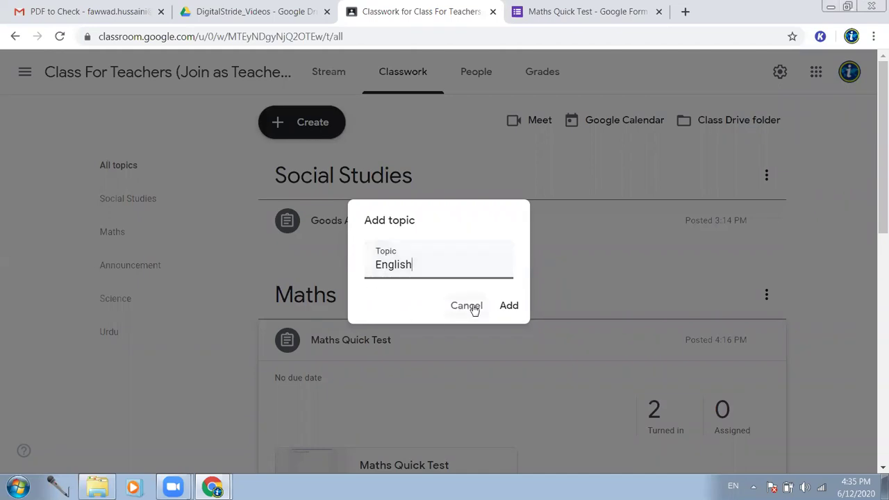
{"action": "left_click", "coordinate": [508, 305]}
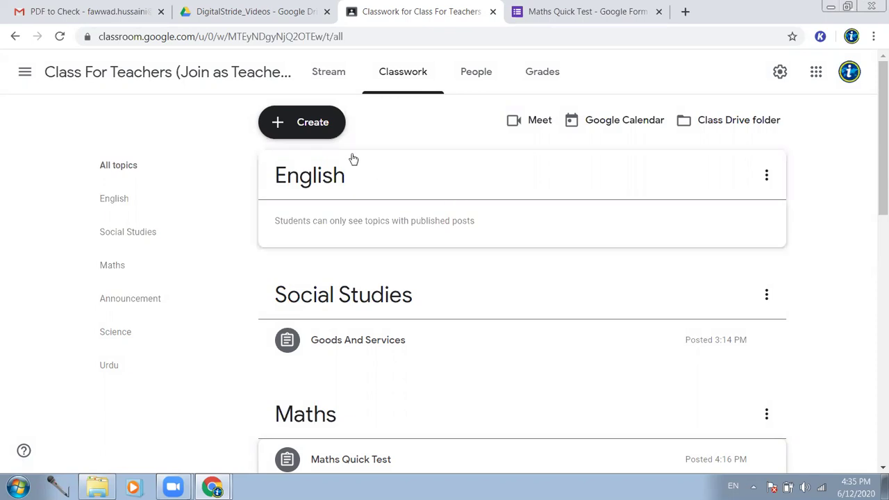
- Start a new assignment in the class and title it Asking Sentences
{"action": "left_click", "coordinate": [290, 127]}
{"action": "left_click", "coordinate": [340, 165]}
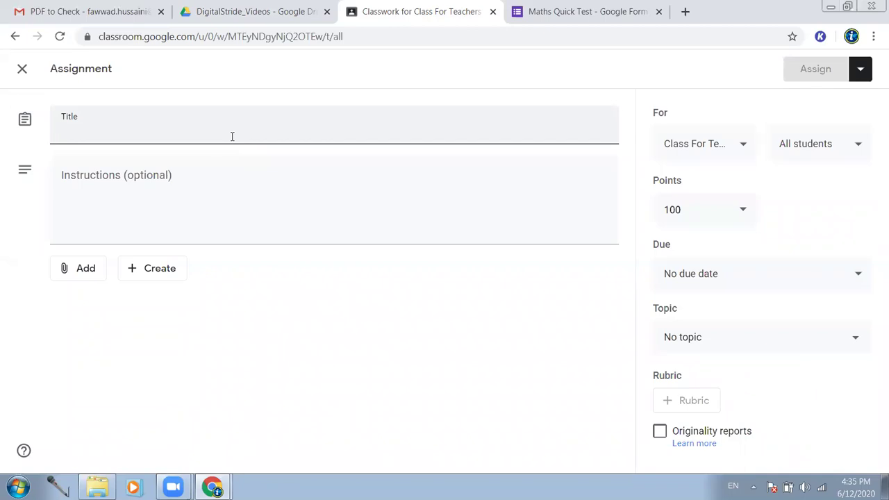
{"action": "type", "text": "Asking Sentence"}
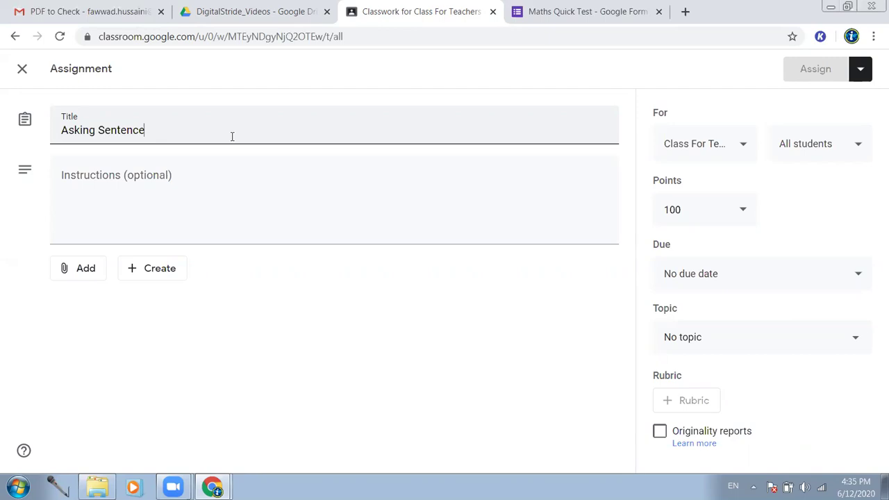
{"action": "type", "text": "s"}
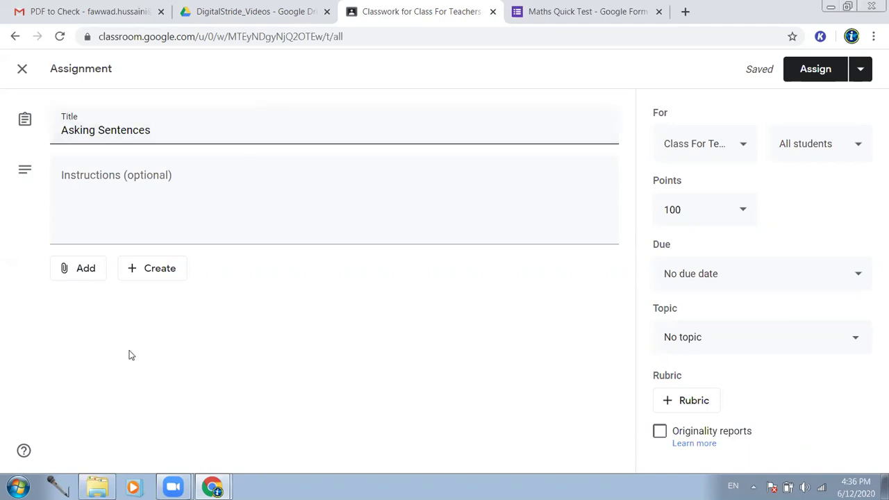
- Browse the My Assignments folder in My Drive for a file to attach to the assignment
{"action": "left_click", "coordinate": [86, 278]}
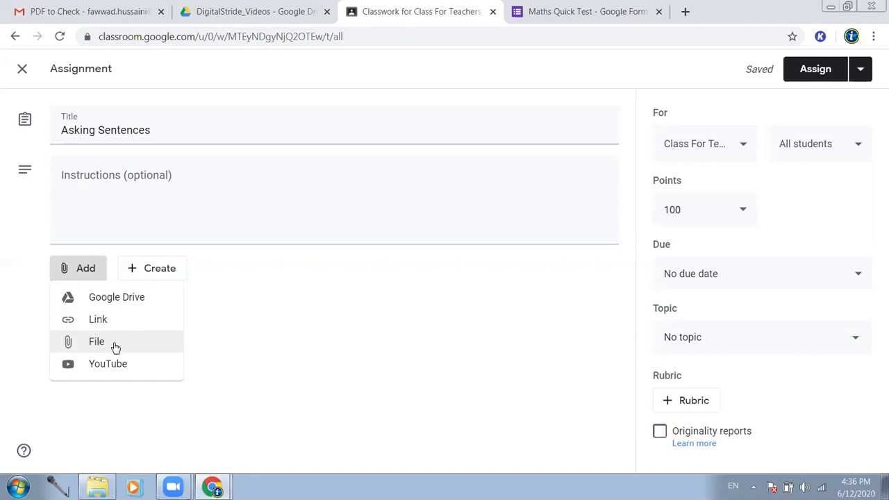
{"action": "left_click", "coordinate": [126, 303]}
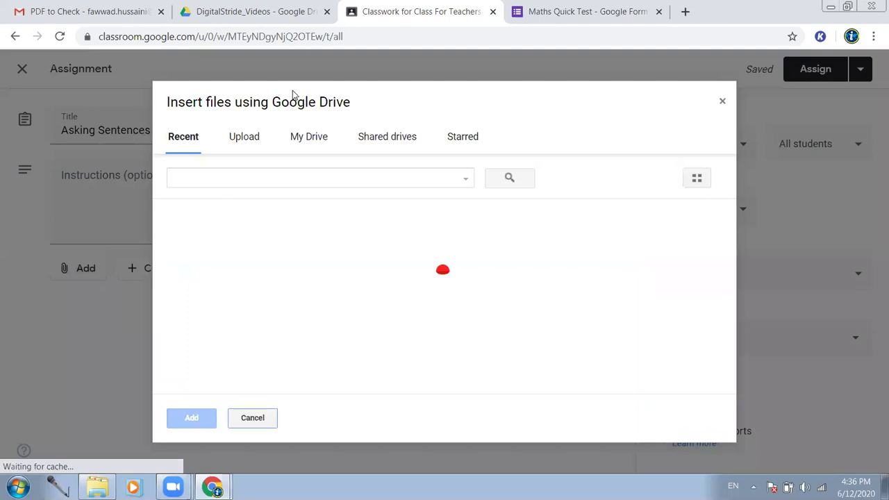
{"action": "left_click", "coordinate": [308, 135]}
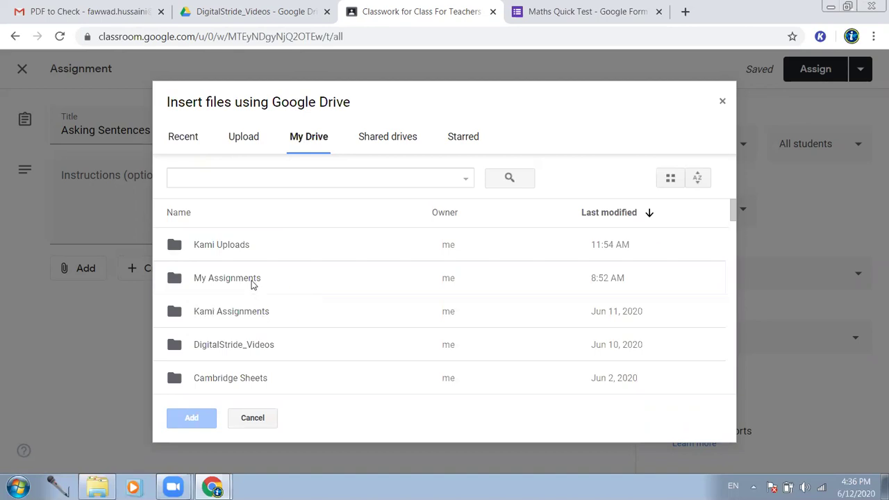
{"action": "double_click", "coordinate": [253, 284]}
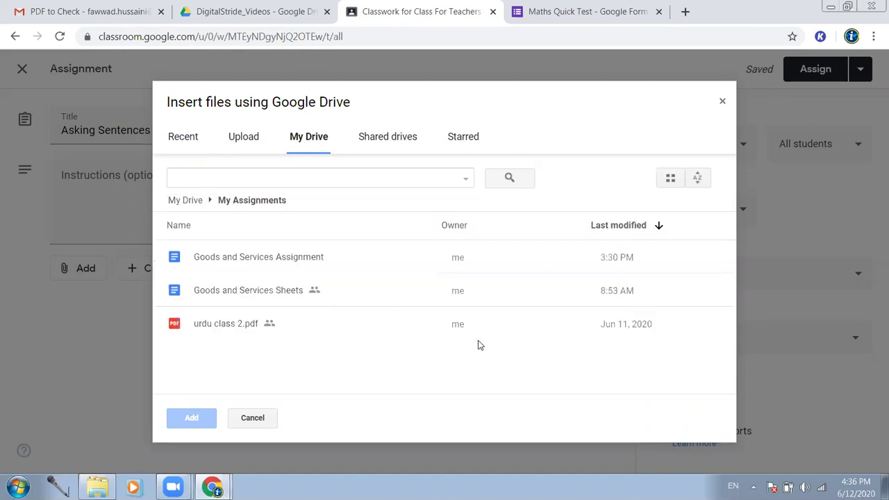
{"action": "left_click", "coordinate": [179, 138]}
- Upload Asking and Telling Sentences Worksheet.pdf from the computer's Downloads folder as the assignment's attachment
{"action": "left_click", "coordinate": [245, 138]}
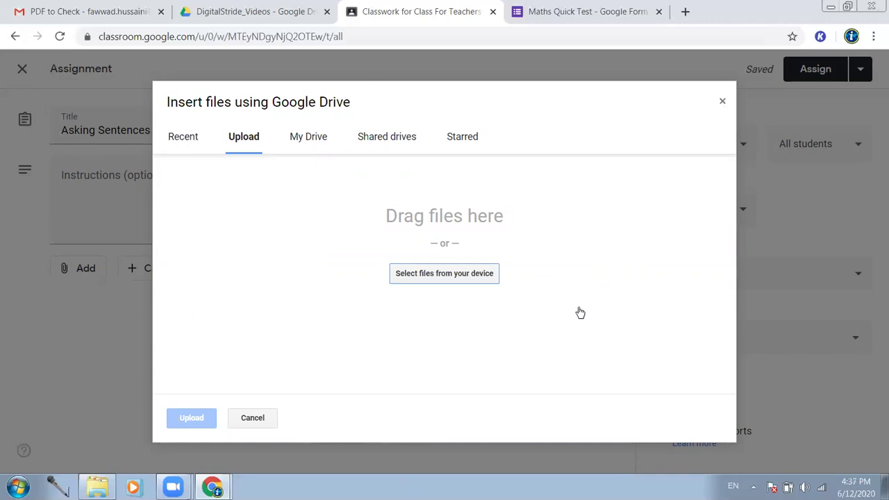
{"action": "left_click", "coordinate": [484, 280]}
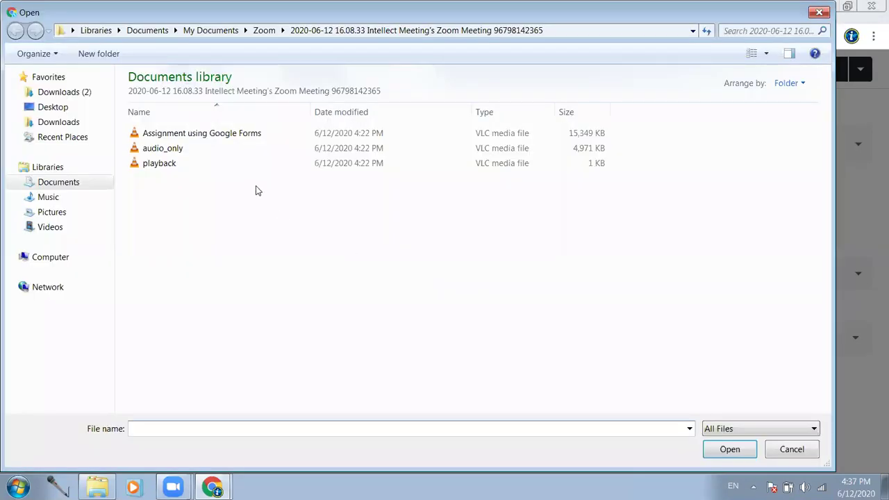
{"action": "left_click", "coordinate": [87, 95]}
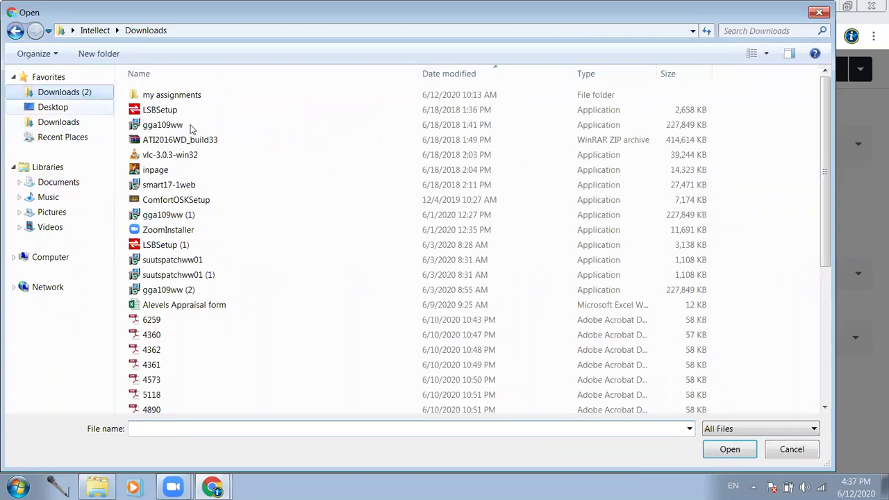
{"action": "left_click", "coordinate": [215, 141]}
{"action": "left_click", "coordinate": [236, 110]}
{"action": "double_click", "coordinate": [239, 95]}
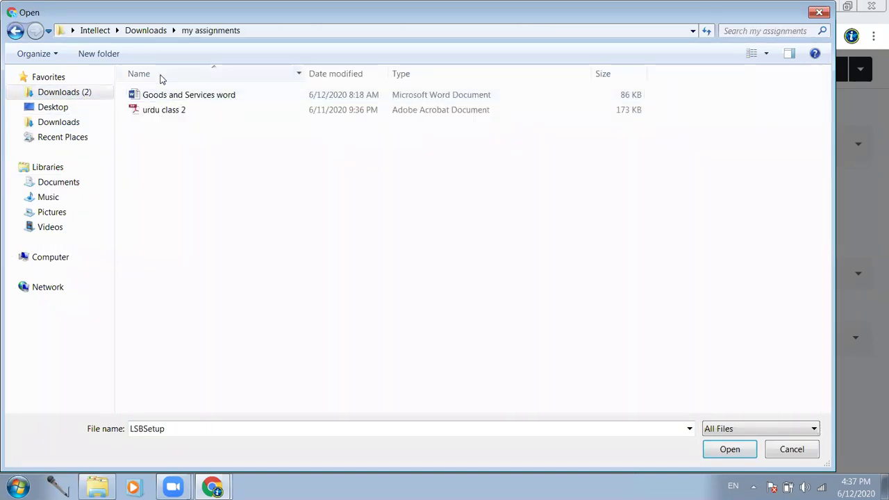
{"action": "left_click", "coordinate": [145, 31]}
{"action": "scroll", "coordinate": [256, 290], "scroll_direction": "down", "scroll_amount": 2}
{"action": "scroll", "coordinate": [256, 292], "scroll_direction": "down", "scroll_amount": 4}
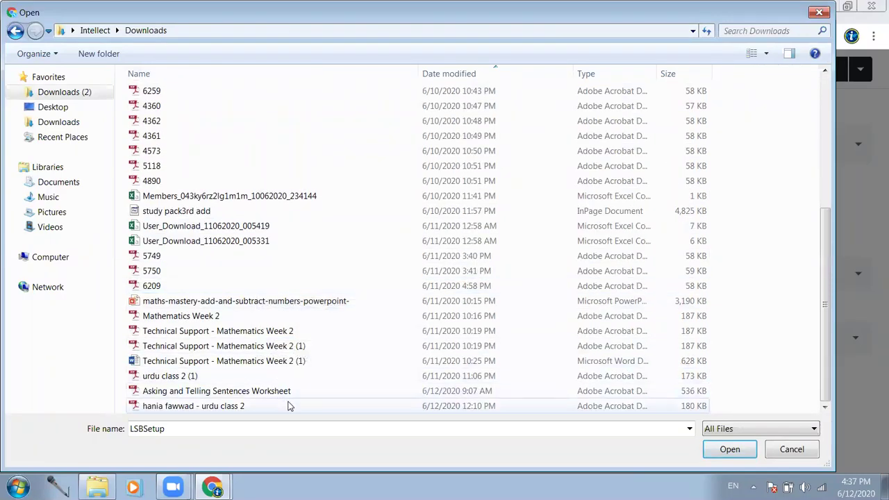
{"action": "left_click", "coordinate": [261, 392]}
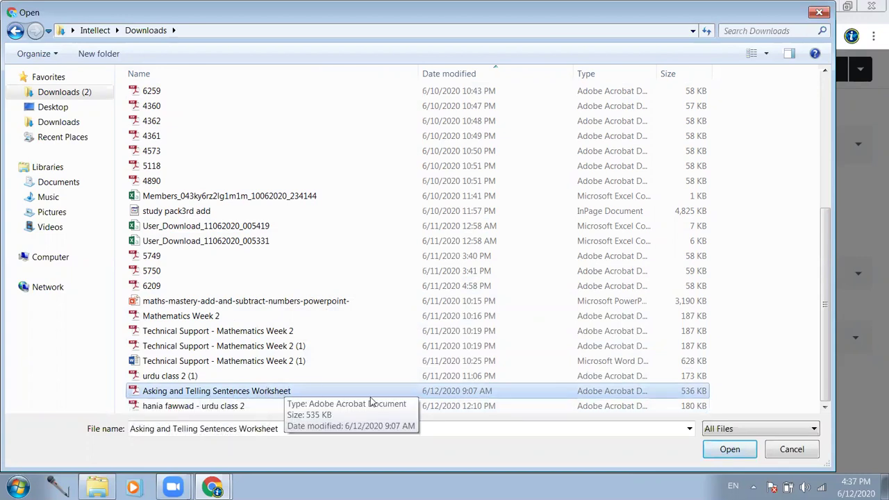
{"action": "left_click", "coordinate": [727, 451]}
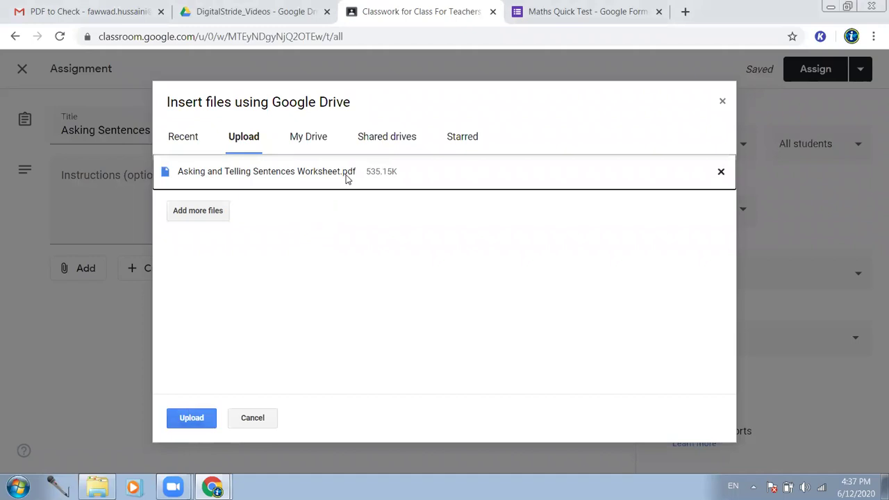
{"action": "left_click", "coordinate": [194, 420]}
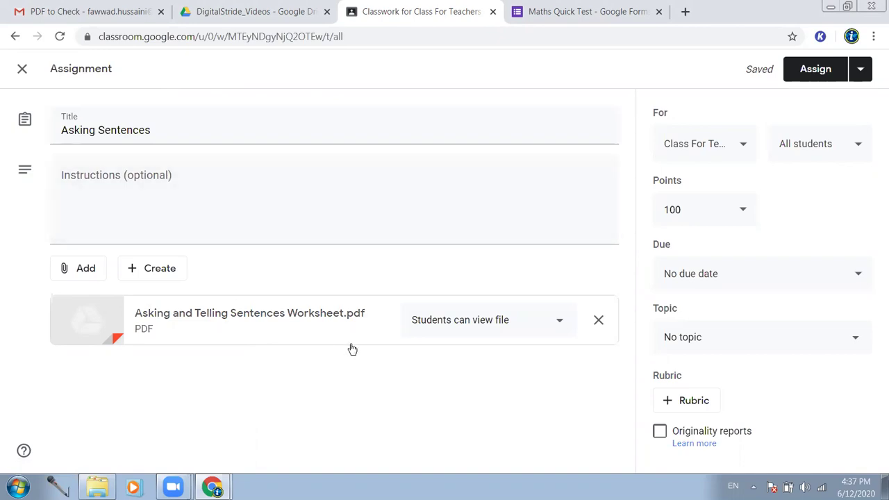
- Set the attached worksheet to make a copy for each student and set the assignment's points to 10
{"action": "left_click", "coordinate": [552, 323]}
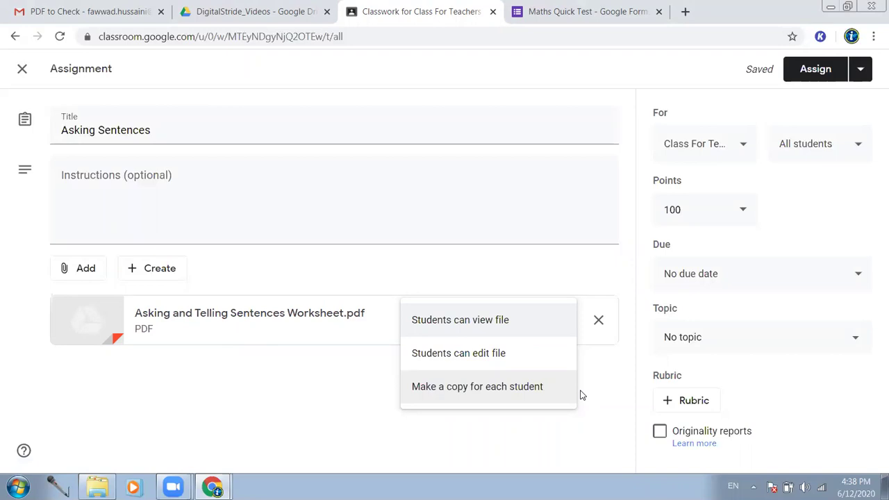
{"action": "left_click", "coordinate": [442, 392]}
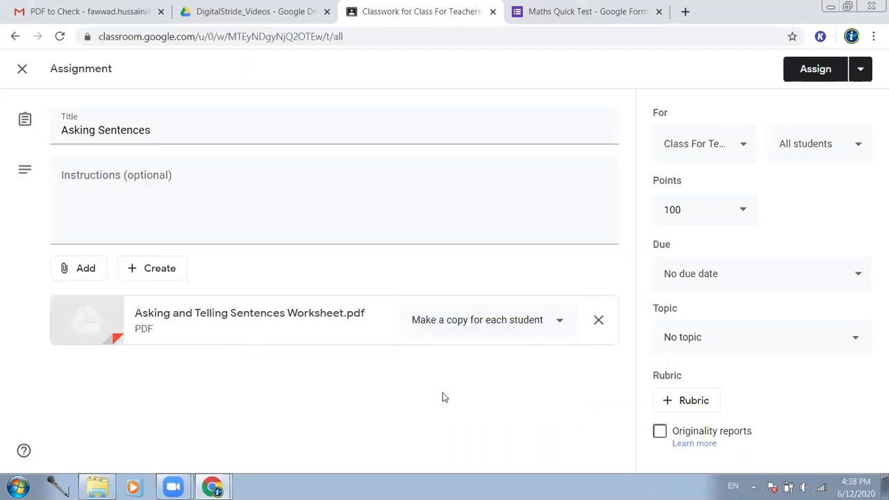
{"action": "double_click", "coordinate": [702, 212]}
{"action": "type", "text": "10"}
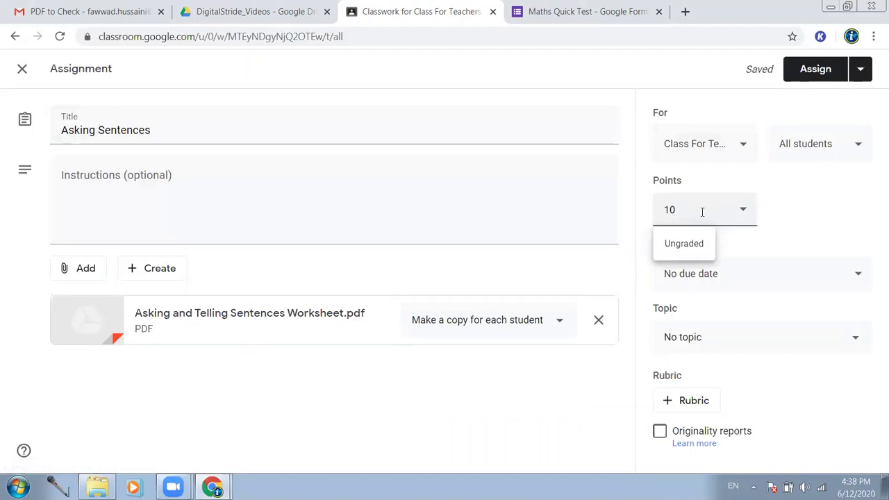
{"action": "left_click", "coordinate": [782, 222]}
- File the assignment under the English topic and assign it to all students
{"action": "left_click", "coordinate": [778, 347]}
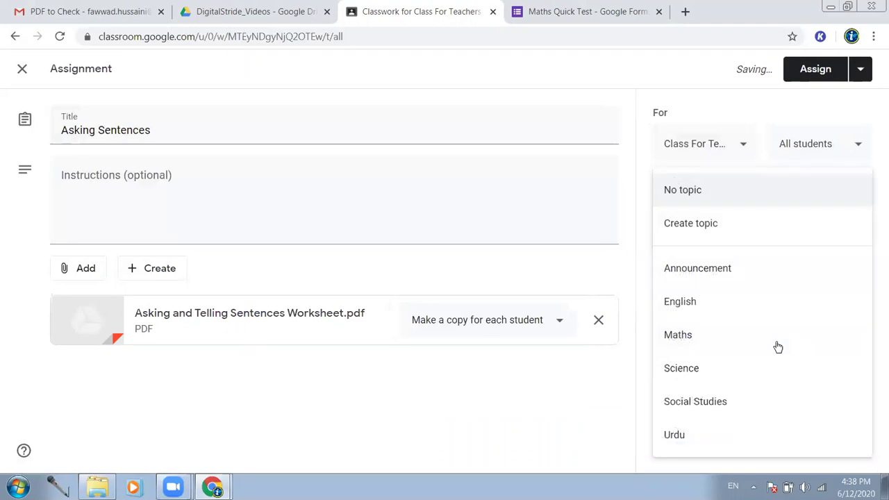
{"action": "left_click", "coordinate": [717, 307]}
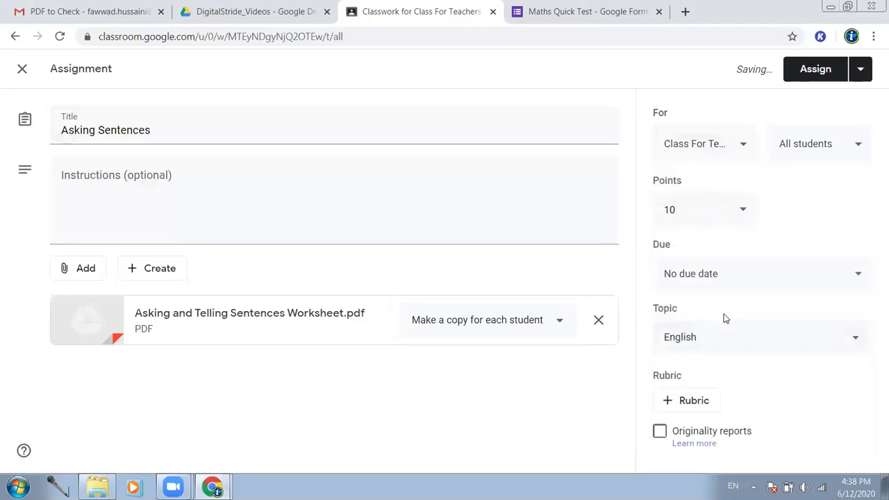
{"action": "left_click", "coordinate": [809, 79]}
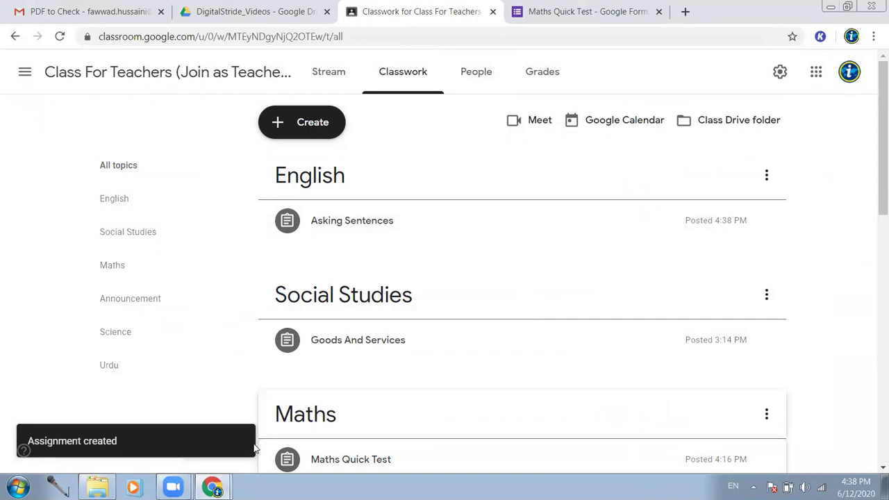
- Switch to the student account's incognito browser window and display the Classwork page of the same class
{"action": "left_click", "coordinate": [211, 486]}
{"action": "left_click", "coordinate": [201, 458]}
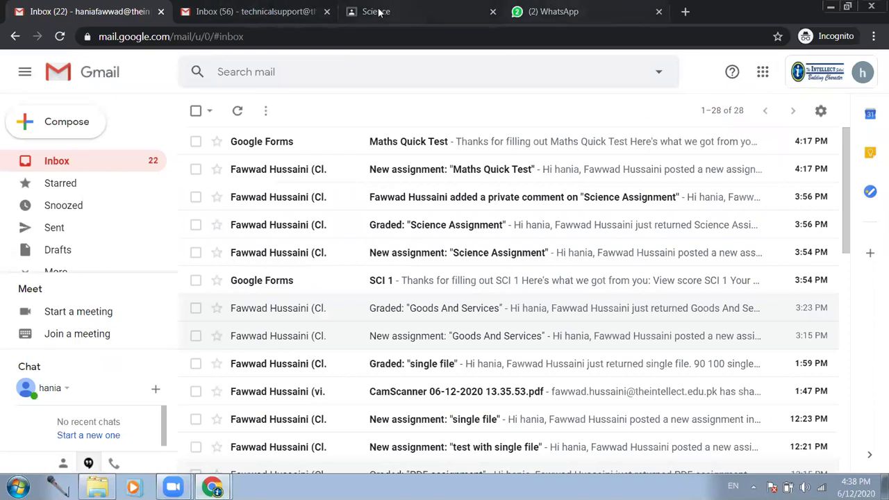
{"action": "left_click", "coordinate": [399, 11]}
{"action": "left_click", "coordinate": [432, 76]}
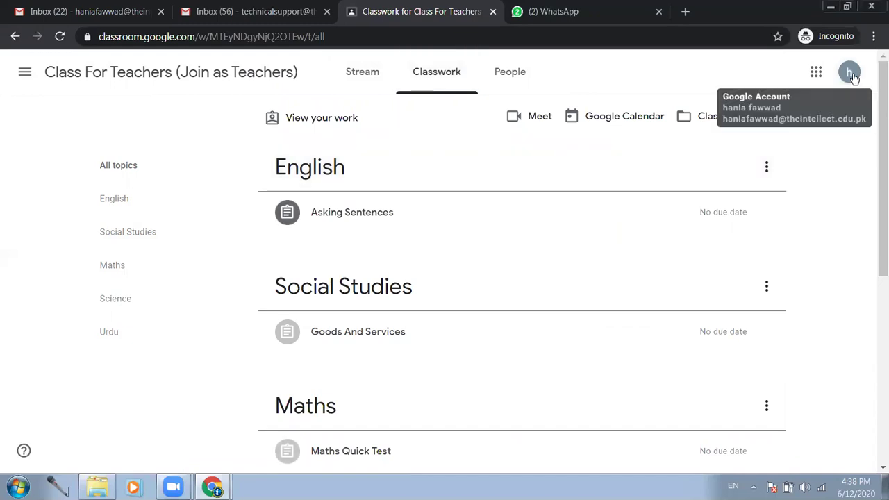
- View the Asking Sentences assignment as the student and open the student's PDF copy of the worksheet
{"action": "left_click", "coordinate": [357, 215]}
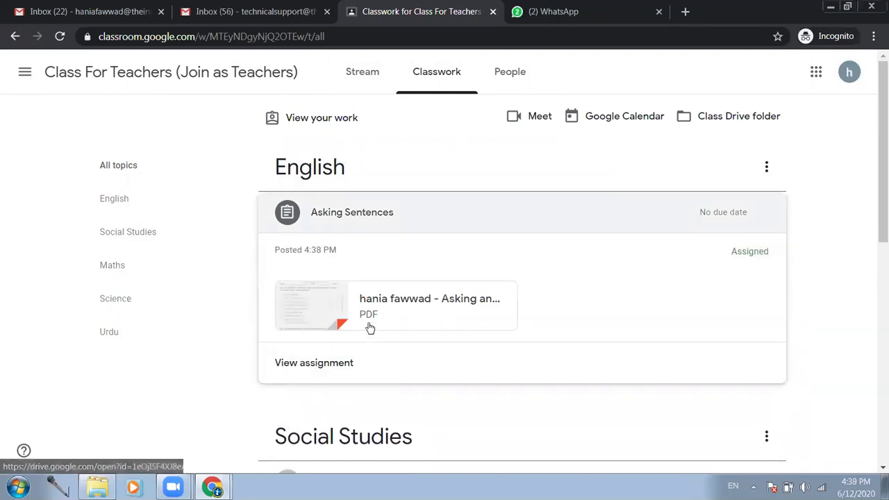
{"action": "left_click", "coordinate": [317, 364]}
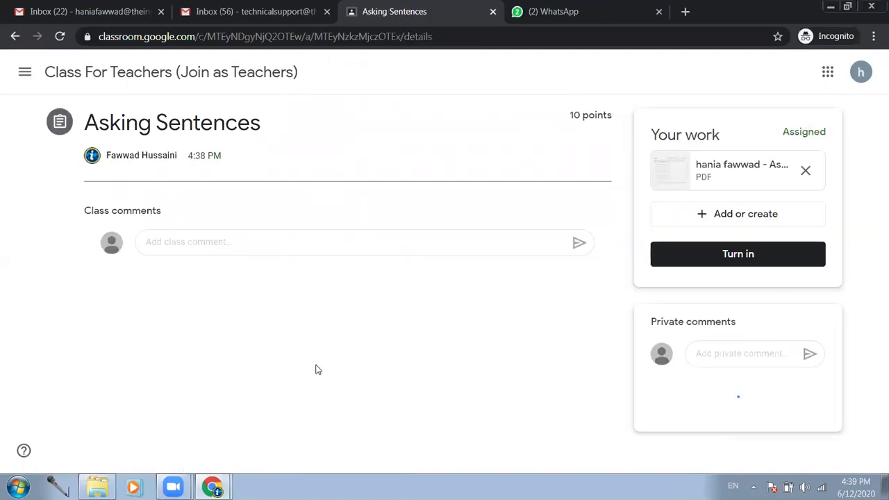
{"action": "left_click", "coordinate": [754, 172]}
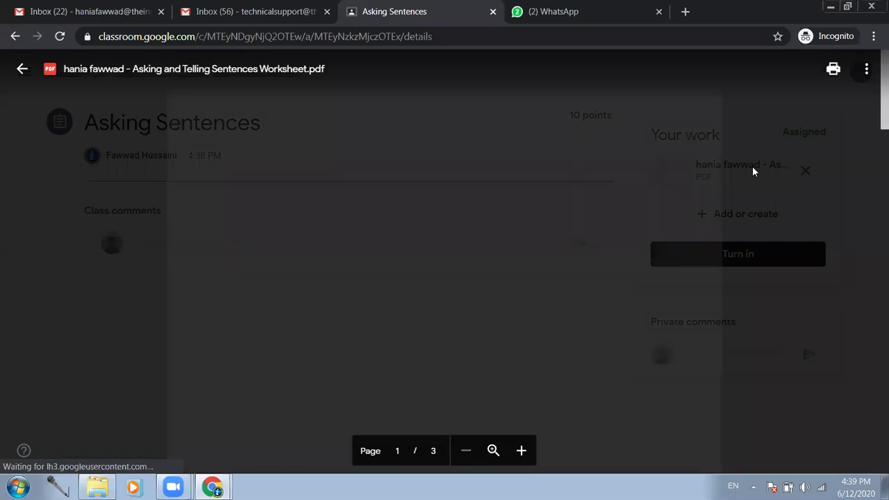
- Look through the student's worksheet copy and open the PDF in a new window
{"action": "scroll", "coordinate": [567, 255], "scroll_direction": "down", "scroll_amount": 7}
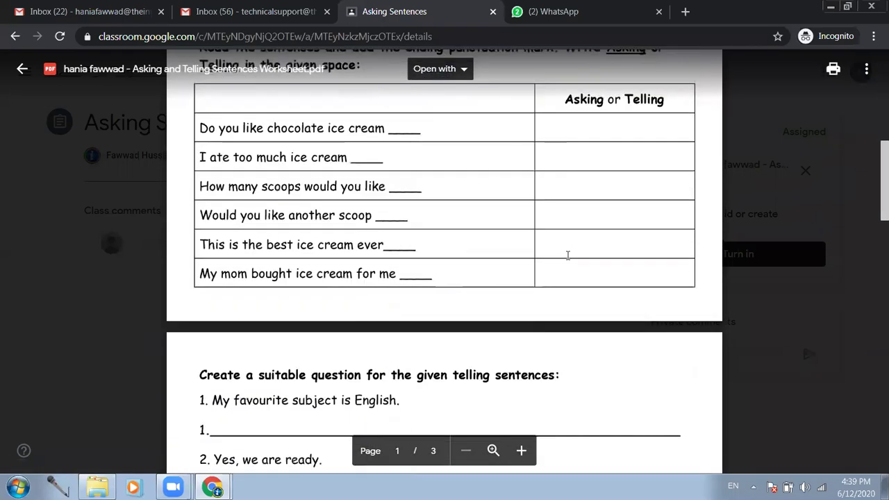
{"action": "scroll", "coordinate": [567, 255], "scroll_direction": "up", "scroll_amount": 7}
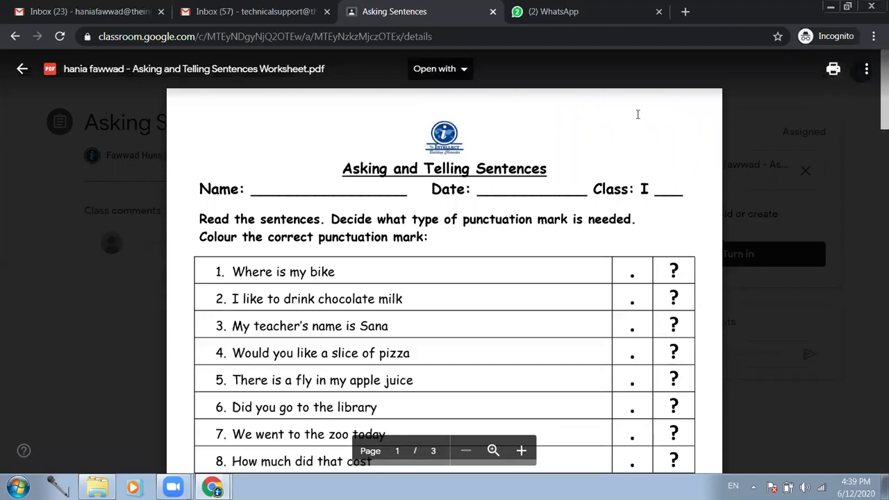
{"action": "left_click", "coordinate": [464, 71]}
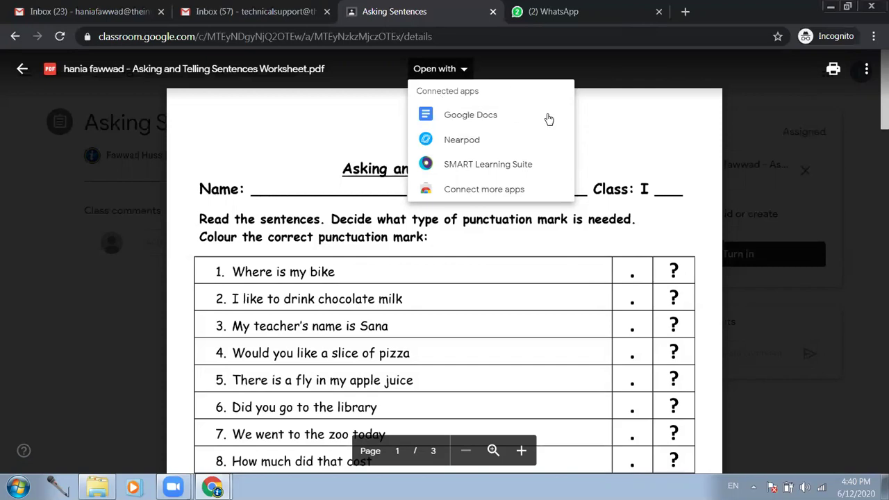
{"action": "left_click", "coordinate": [865, 72]}
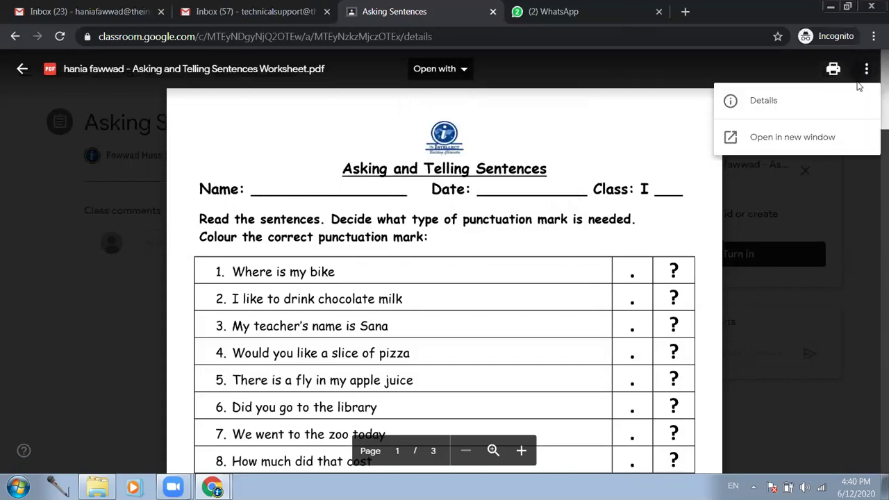
{"action": "left_click", "coordinate": [758, 138]}
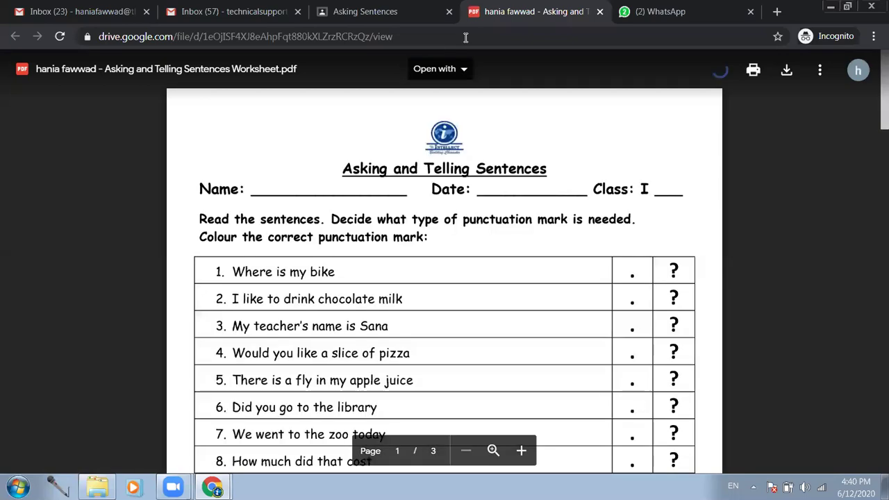
- Download the student's worksheet PDF and open the downloaded copy to view its pages
{"action": "left_click", "coordinate": [786, 74]}
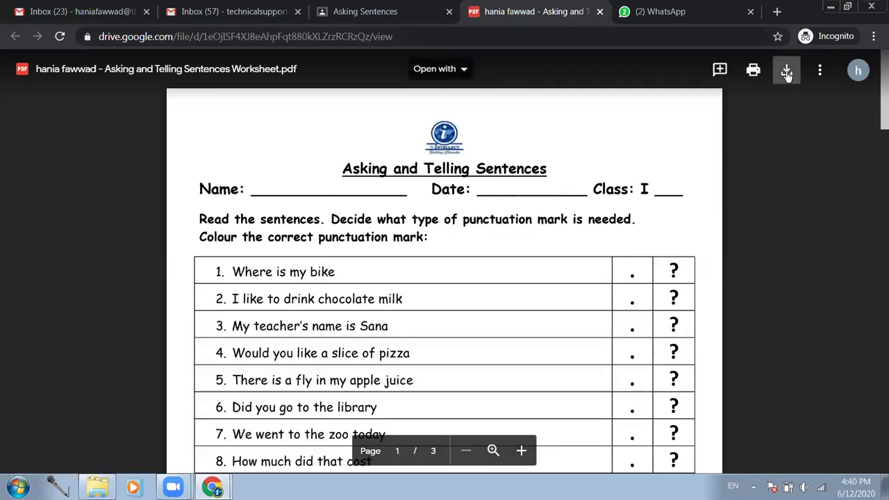
{"action": "left_click", "coordinate": [787, 70]}
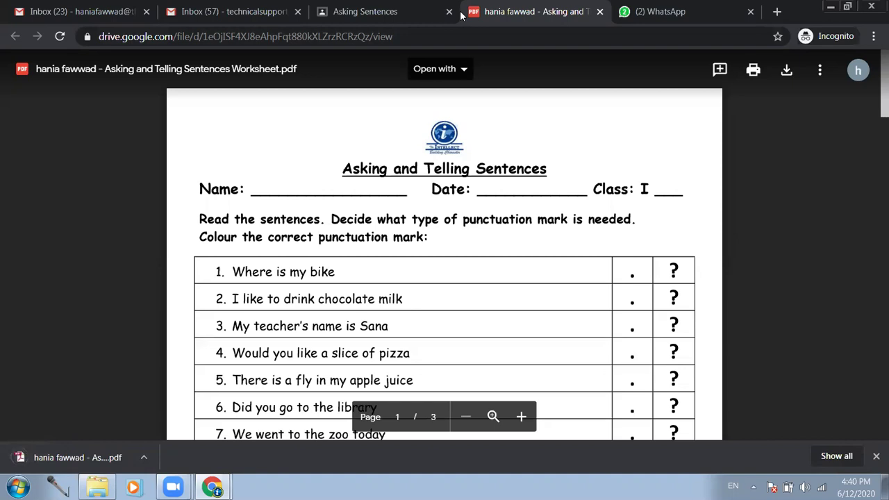
{"action": "left_click", "coordinate": [95, 461]}
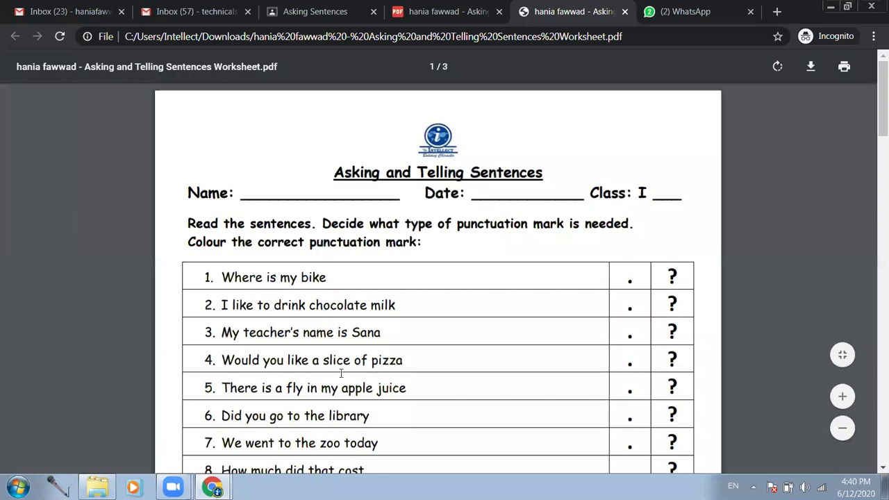
{"action": "scroll", "coordinate": [372, 363], "scroll_direction": "down", "scroll_amount": 7}
{"action": "scroll", "coordinate": [373, 362], "scroll_direction": "up", "scroll_amount": 7}
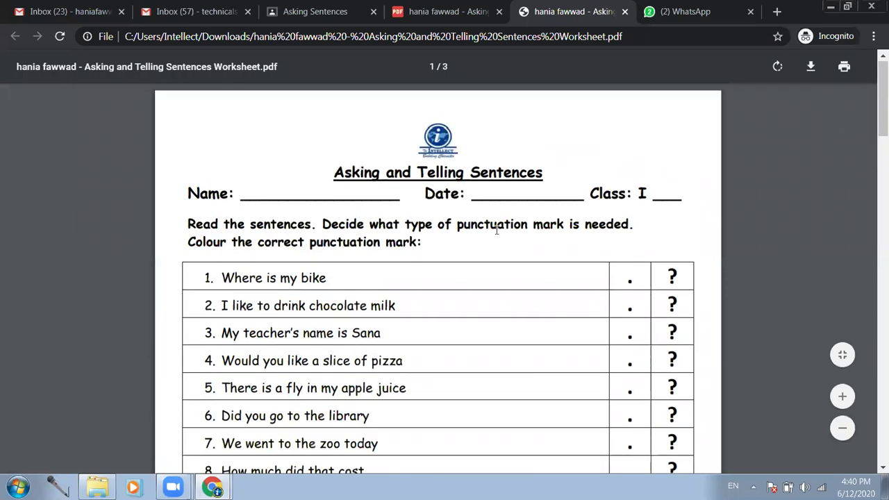
{"action": "right_click", "coordinate": [515, 285]}
{"action": "left_click", "coordinate": [459, 352]}
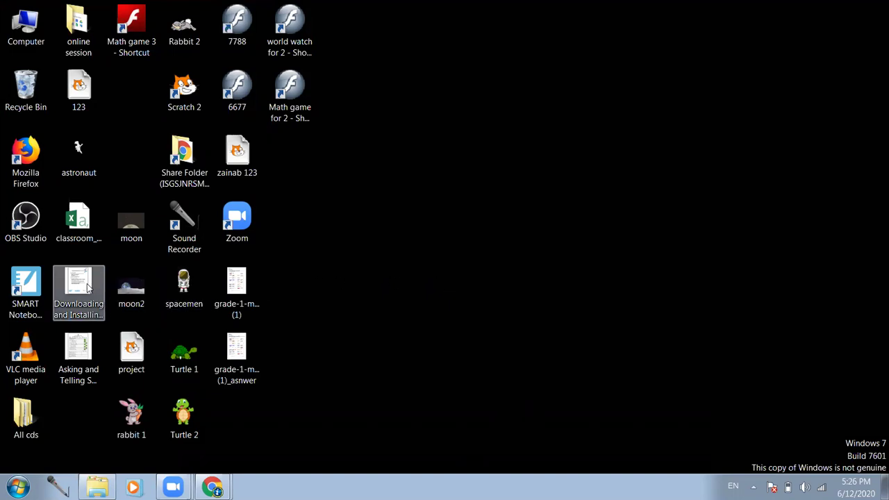
- Switch to the teacher account's browser window, look through the Asking and Telling Sentences worksheet and open it in a new window
{"action": "mouse_move", "coordinate": [212, 486]}
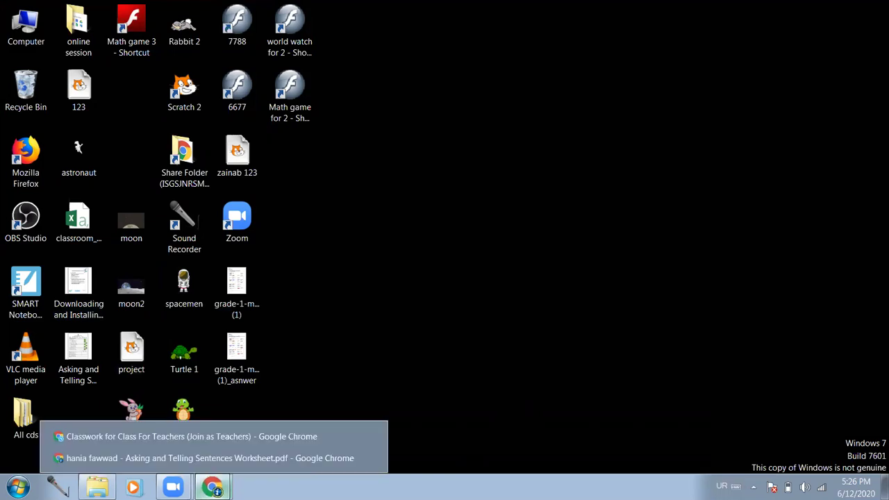
{"action": "left_click", "coordinate": [203, 438]}
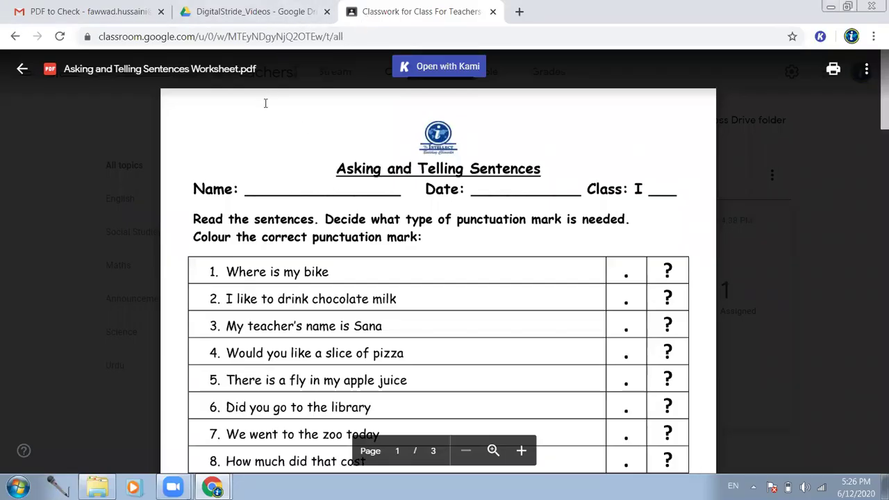
{"action": "scroll", "coordinate": [604, 222], "scroll_direction": "down", "scroll_amount": 4}
{"action": "scroll", "coordinate": [604, 224], "scroll_direction": "down", "scroll_amount": 6}
{"action": "scroll", "coordinate": [838, 105], "scroll_direction": "up", "scroll_amount": 10}
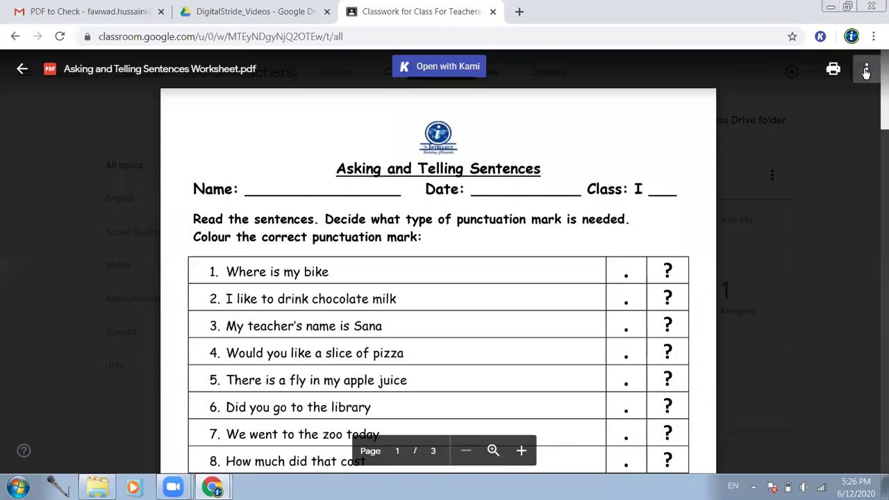
{"action": "left_click", "coordinate": [865, 72]}
{"action": "left_click", "coordinate": [804, 139]}
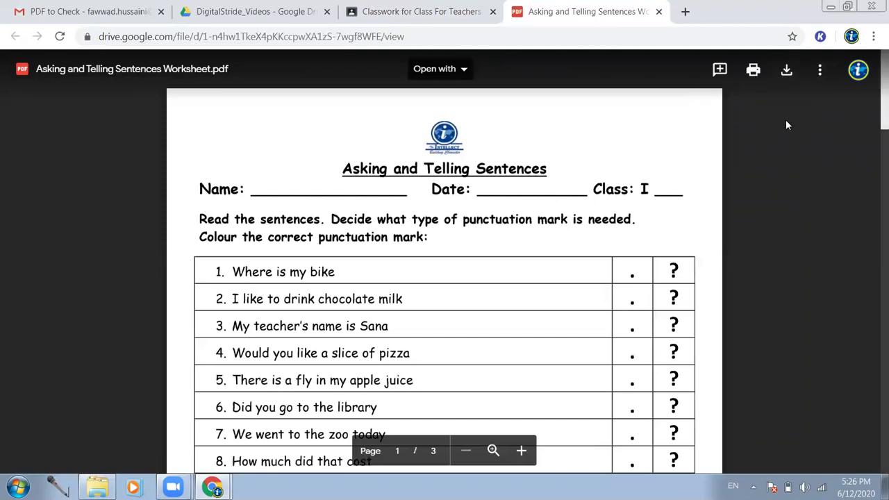
- Open the completed Asking and Telling Sentences Worksheet from the desktop in Adobe Reader and look through its first-page answers
{"action": "left_click", "coordinate": [828, 7]}
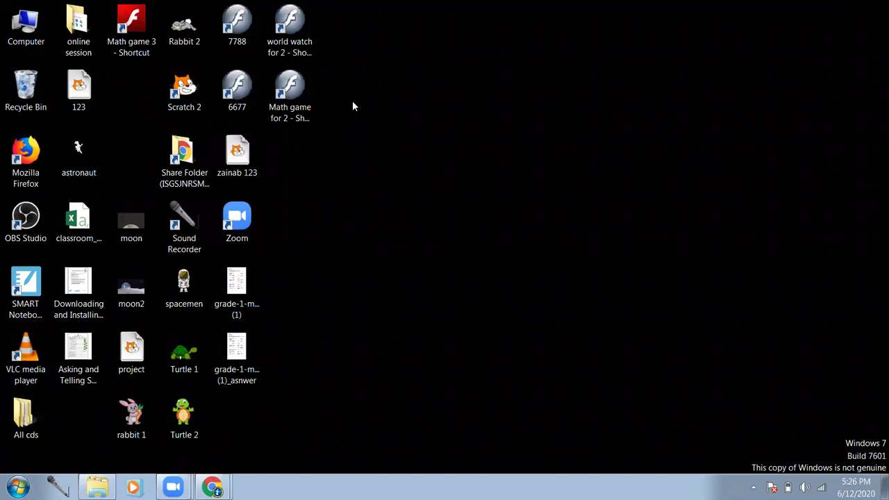
{"action": "right_click", "coordinate": [75, 343]}
{"action": "mouse_move", "coordinate": [340, 139]}
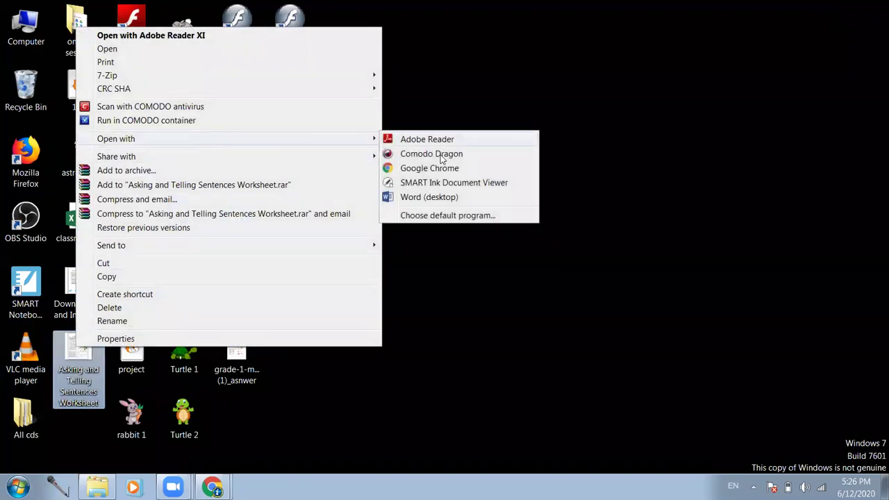
{"action": "left_click", "coordinate": [428, 197]}
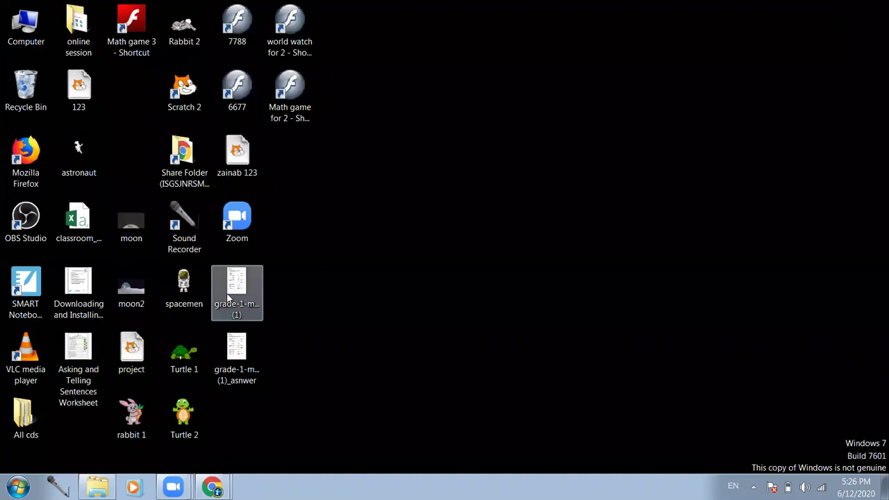
{"action": "double_click", "coordinate": [73, 347]}
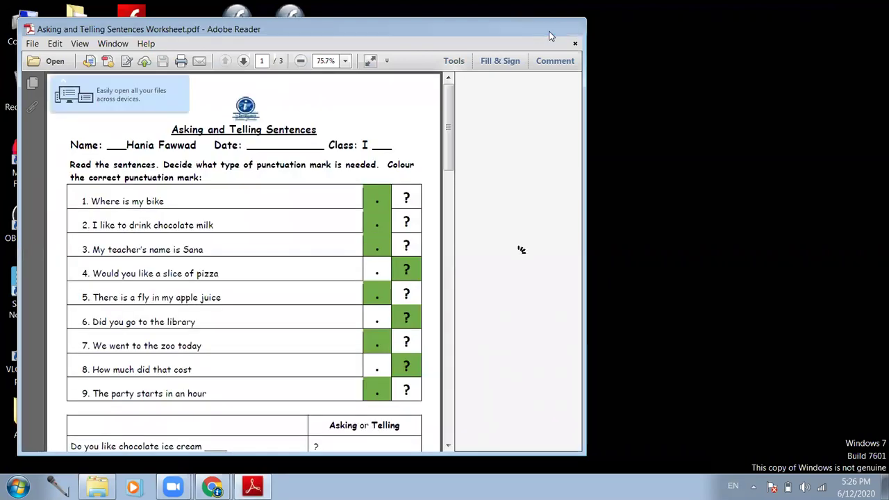
{"action": "left_click", "coordinate": [546, 29]}
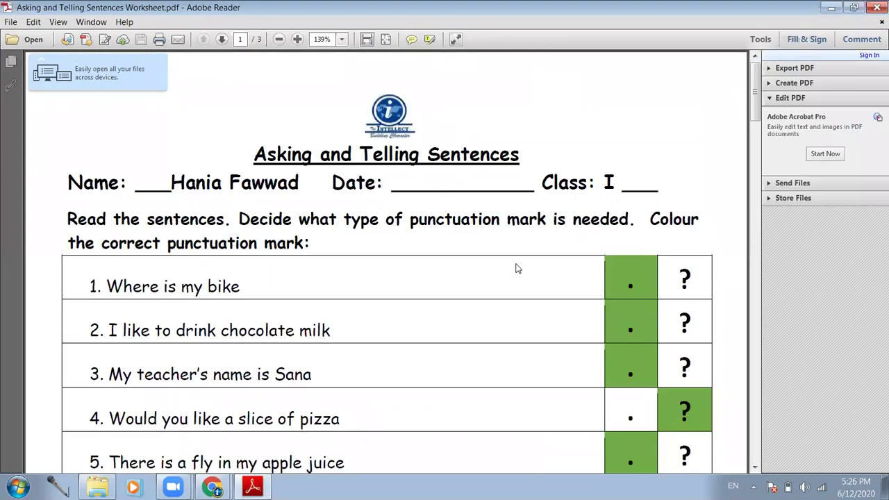
{"action": "scroll", "coordinate": [674, 293], "scroll_direction": "down", "scroll_amount": 2}
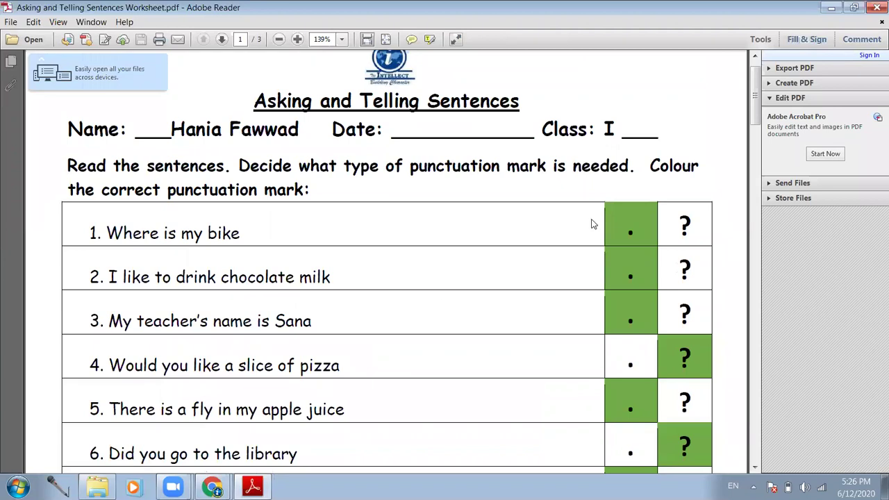
{"action": "scroll", "coordinate": [592, 224], "scroll_direction": "down", "scroll_amount": 2}
{"action": "scroll", "coordinate": [503, 201], "scroll_direction": "down", "scroll_amount": 8}
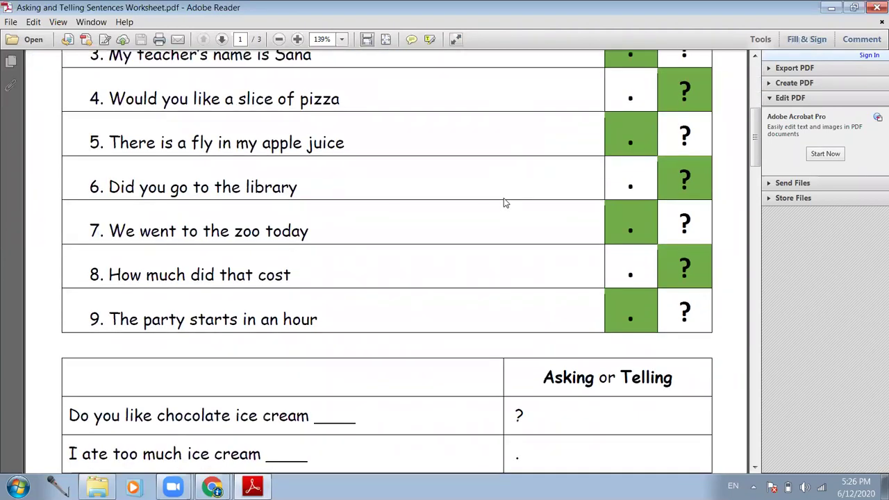
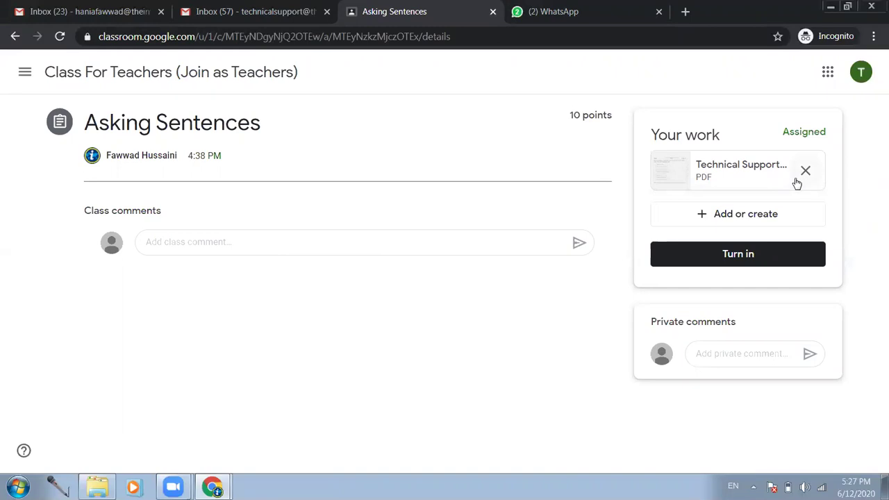
- Upload the completed Asking and Telling Sentences Worksheet PDF from the desktop to the student's work for the Asking Sentences assignment
{"action": "left_click", "coordinate": [709, 218]}
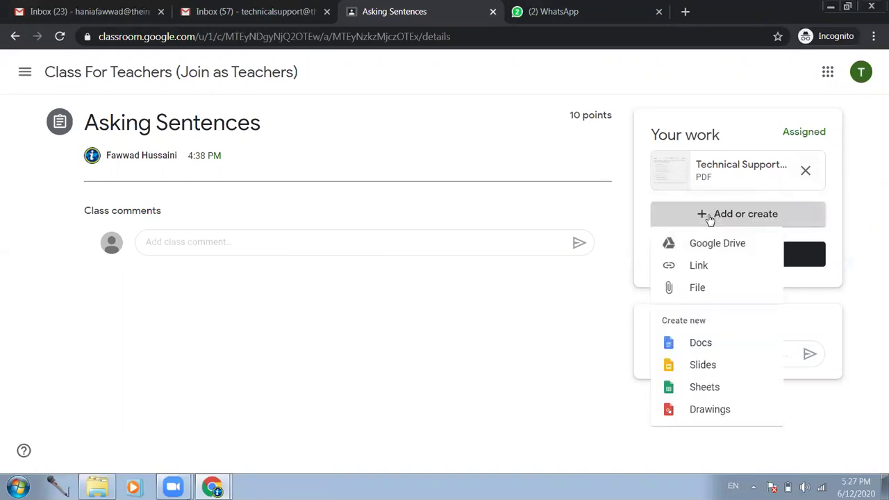
{"action": "left_click", "coordinate": [721, 290]}
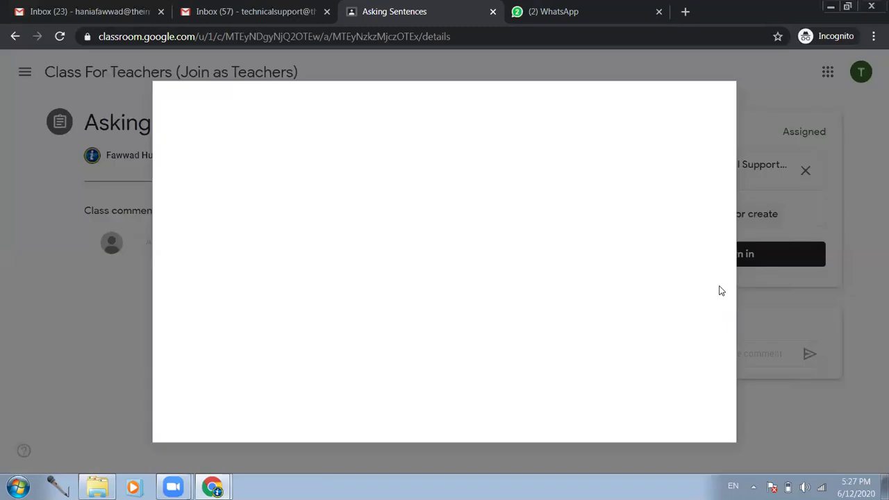
{"action": "left_click", "coordinate": [403, 273]}
{"action": "left_click", "coordinate": [68, 109]}
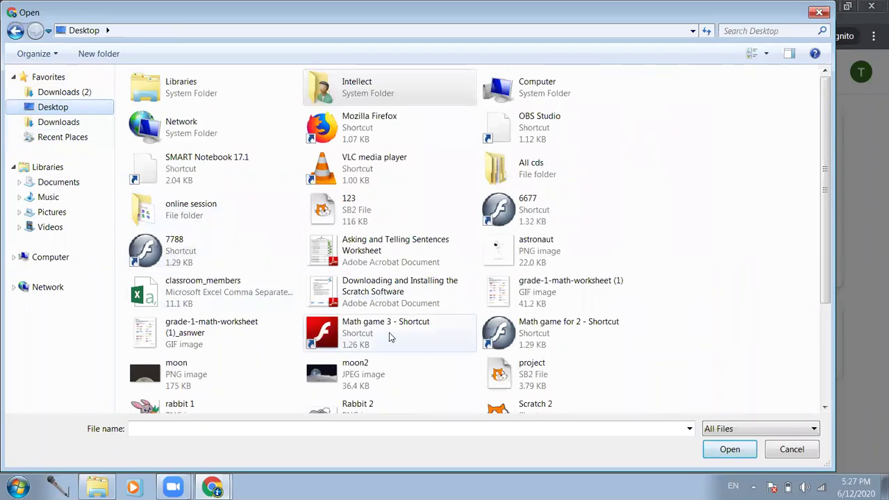
{"action": "left_click", "coordinate": [404, 251]}
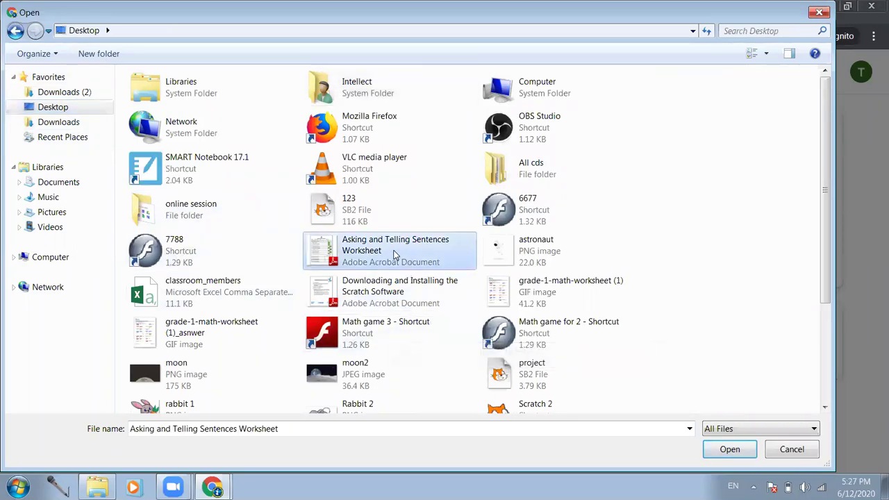
{"action": "double_click", "coordinate": [395, 255]}
{"action": "left_click", "coordinate": [188, 421]}
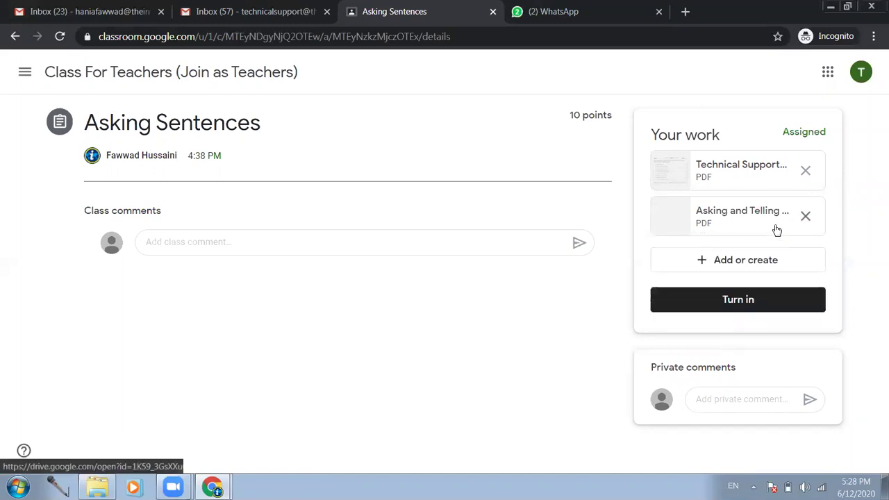
- Remove the blank worksheet copy from the student's work and turn in the assignment with the completed PDF
{"action": "left_click", "coordinate": [806, 172]}
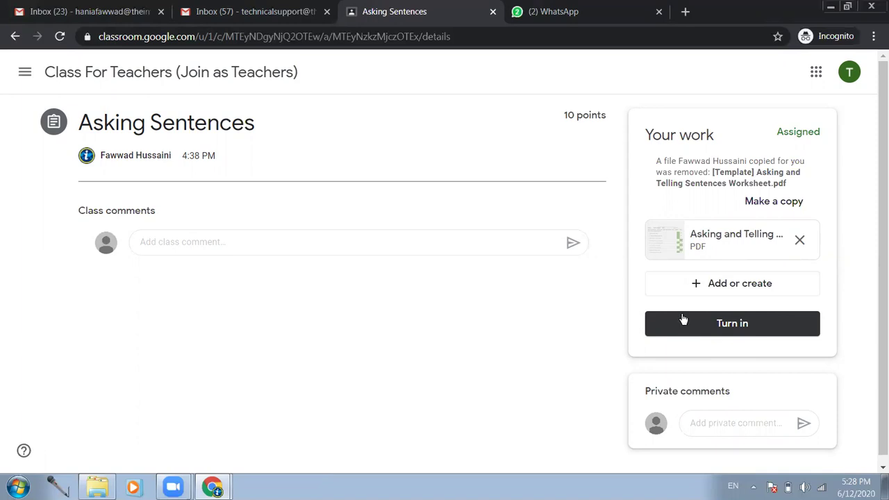
{"action": "left_click", "coordinate": [724, 330]}
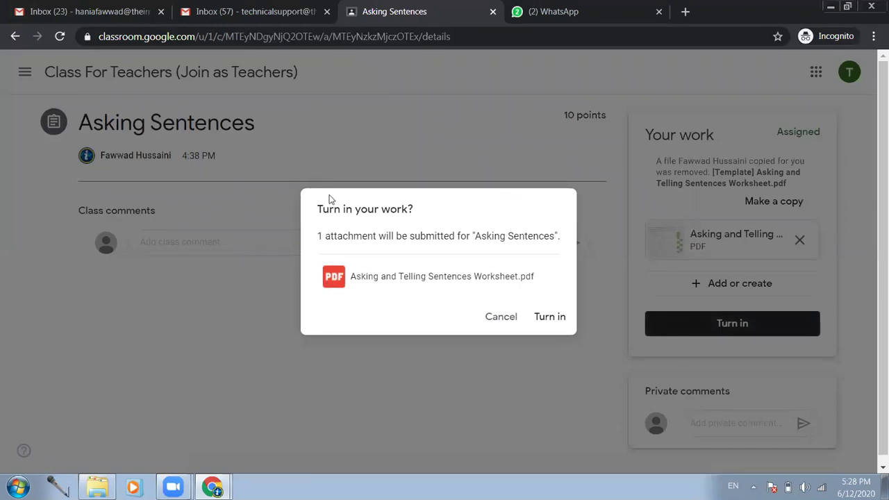
{"action": "left_click", "coordinate": [550, 320]}
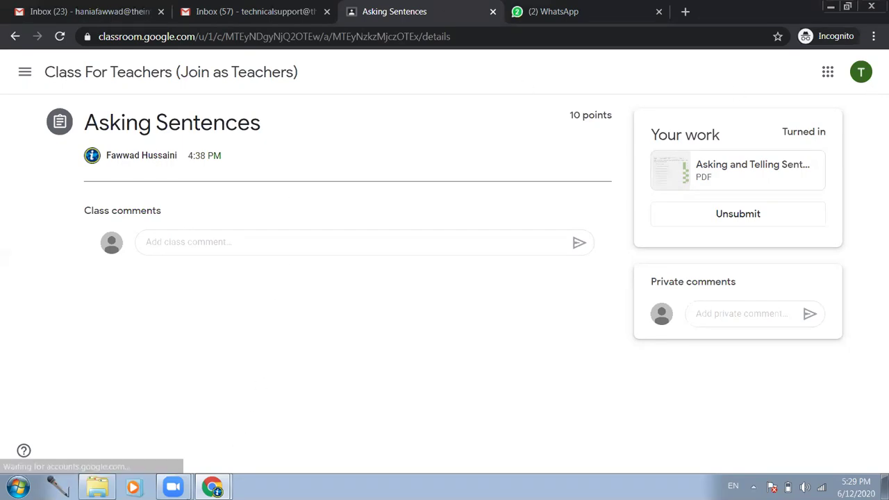
- Switch to the teacher account's browser window, closing the worksheet's Drive tab and preview to return to the class's Classwork page
{"action": "left_click", "coordinate": [213, 486]}
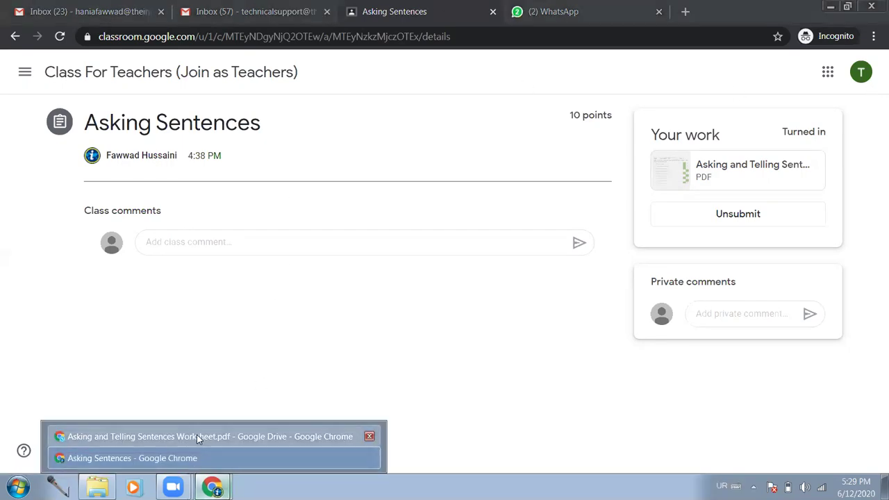
{"action": "left_click", "coordinate": [190, 436]}
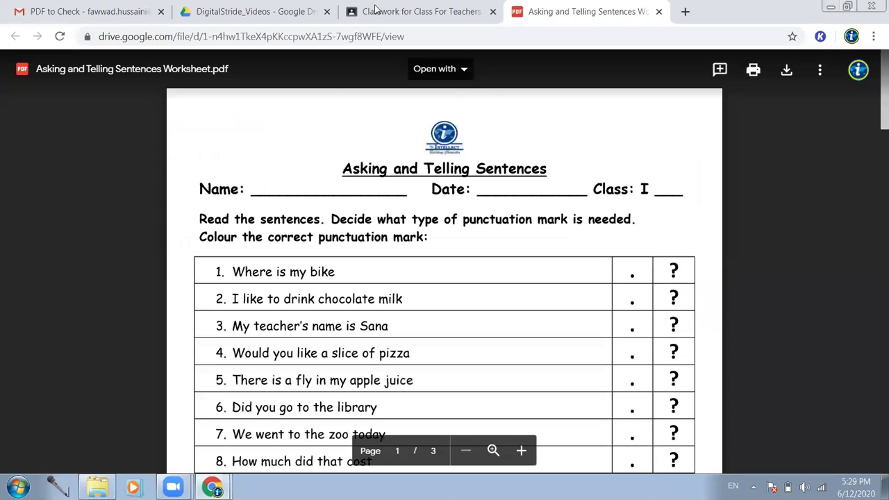
{"action": "left_click", "coordinate": [658, 11]}
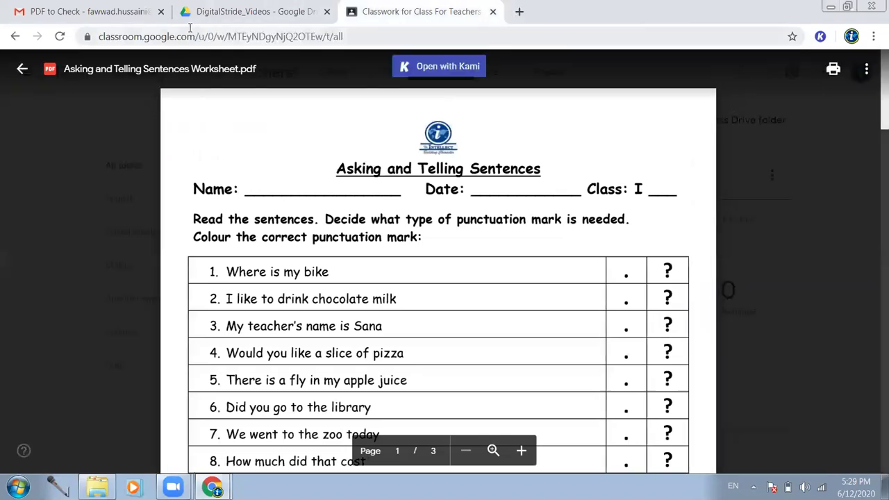
{"action": "left_click", "coordinate": [224, 18]}
{"action": "left_click", "coordinate": [413, 15]}
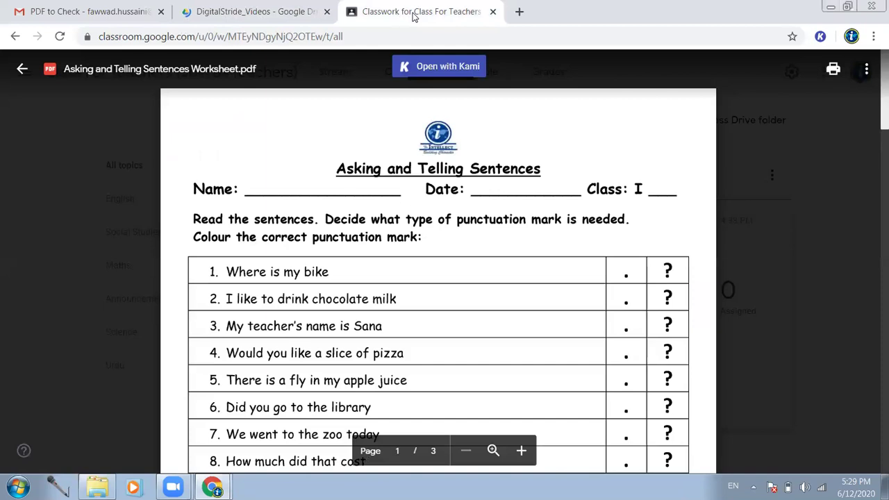
{"action": "left_click", "coordinate": [22, 68]}
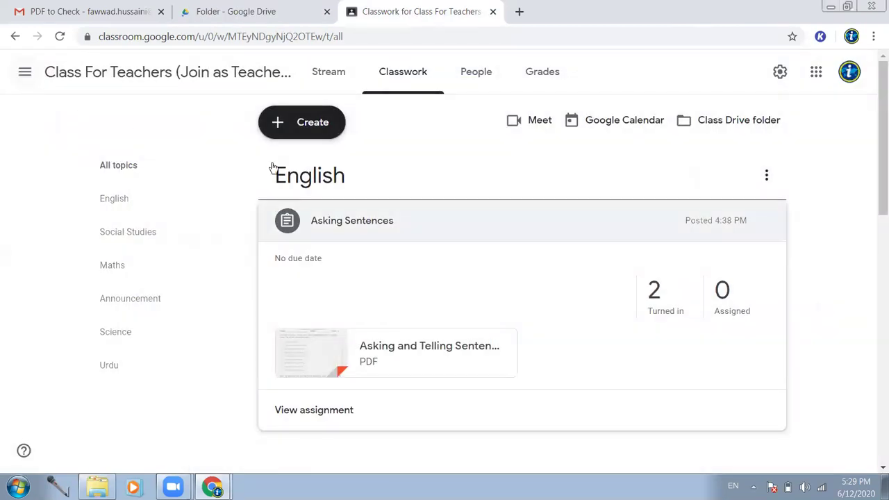
- Refresh the Classwork page and open the student work for the Asking Sentences assignment, dismissing the Windows notification
{"action": "left_click", "coordinate": [61, 37]}
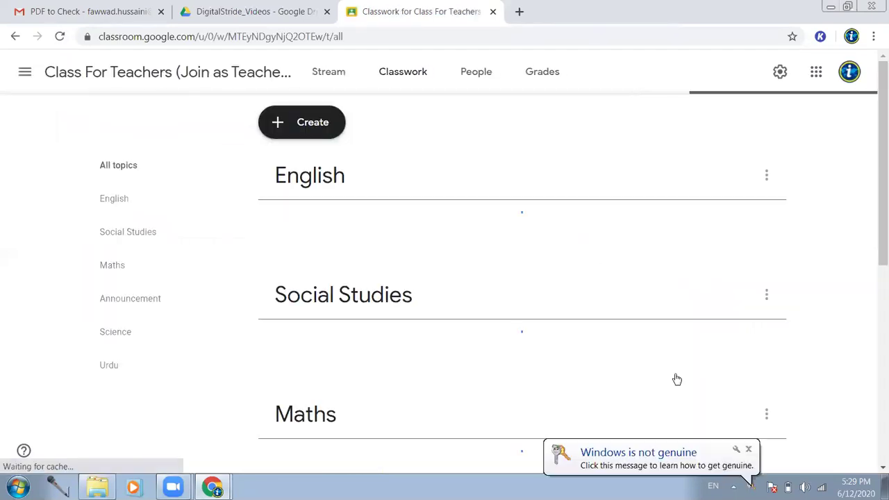
{"action": "left_click", "coordinate": [749, 452]}
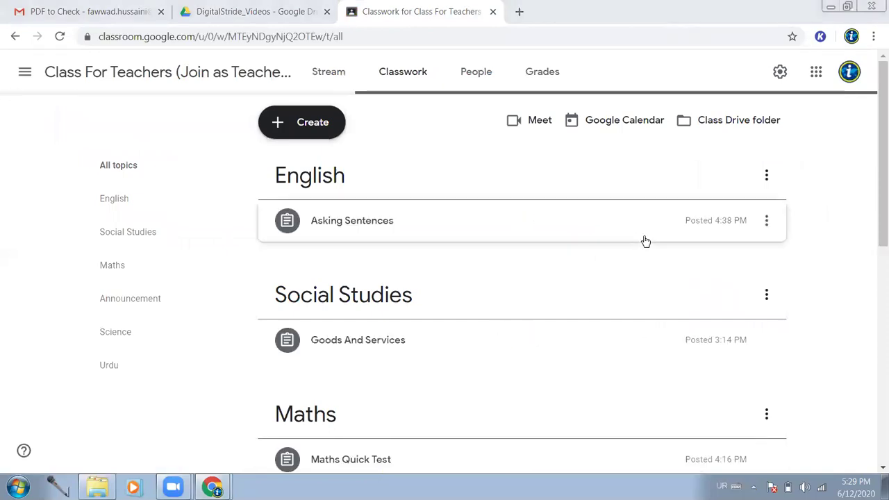
{"action": "left_click", "coordinate": [530, 221]}
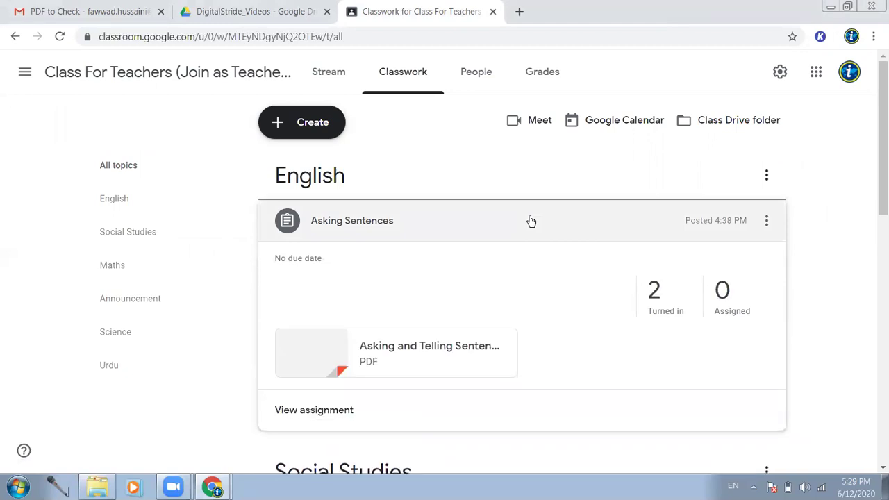
{"action": "left_click", "coordinate": [329, 414]}
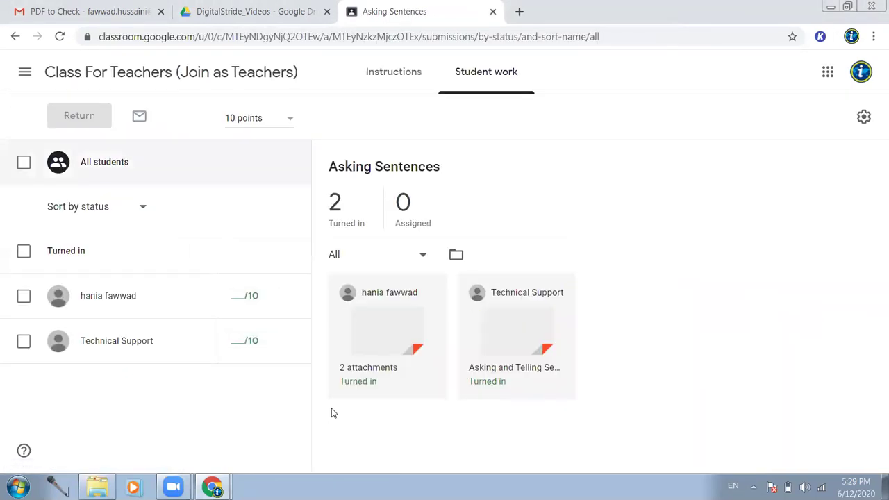
- Check the files attached to each of the two turned-in submissions, ending on the first student's work
{"action": "left_click", "coordinate": [102, 301]}
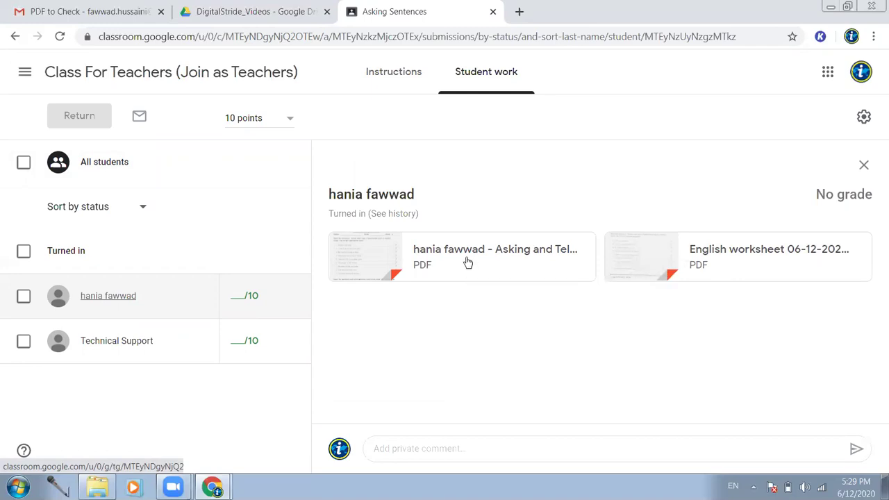
{"action": "left_click", "coordinate": [150, 344]}
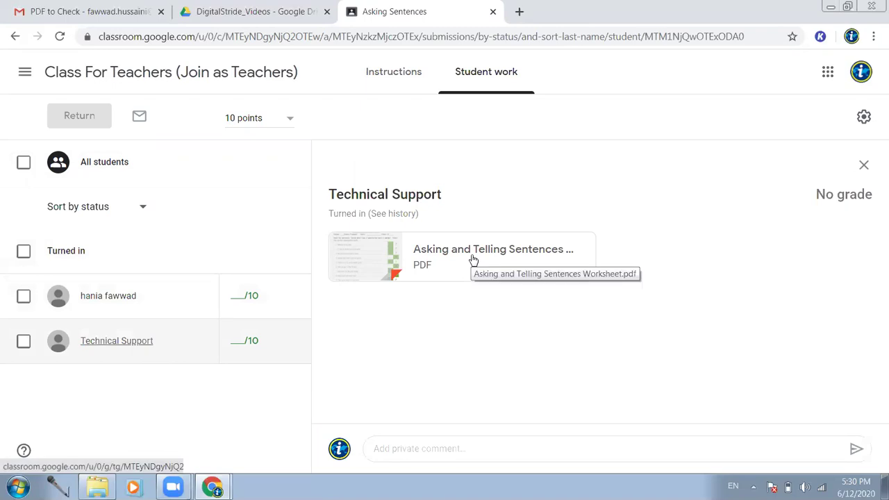
{"action": "left_click", "coordinate": [120, 300]}
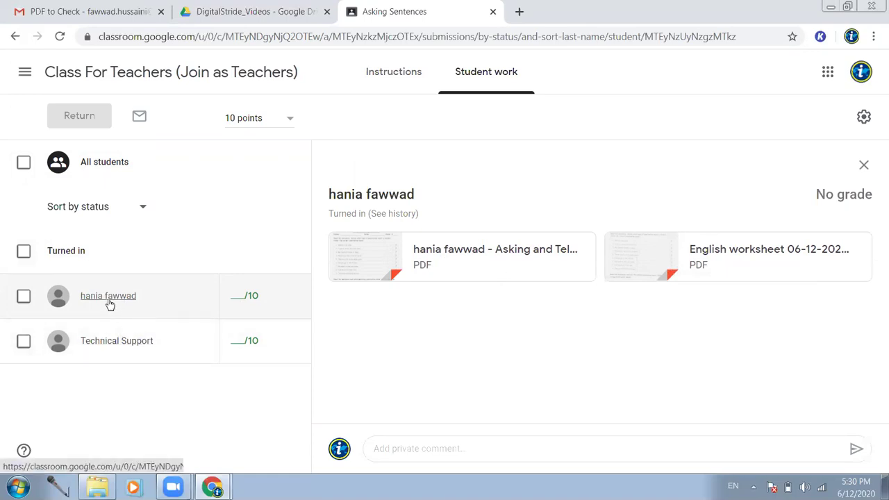
- Open the first student's submission for grading, look through the Asking and Telling worksheet copy, and open the English worksheet 06-12-2020 PDF
{"action": "left_click", "coordinate": [805, 254]}
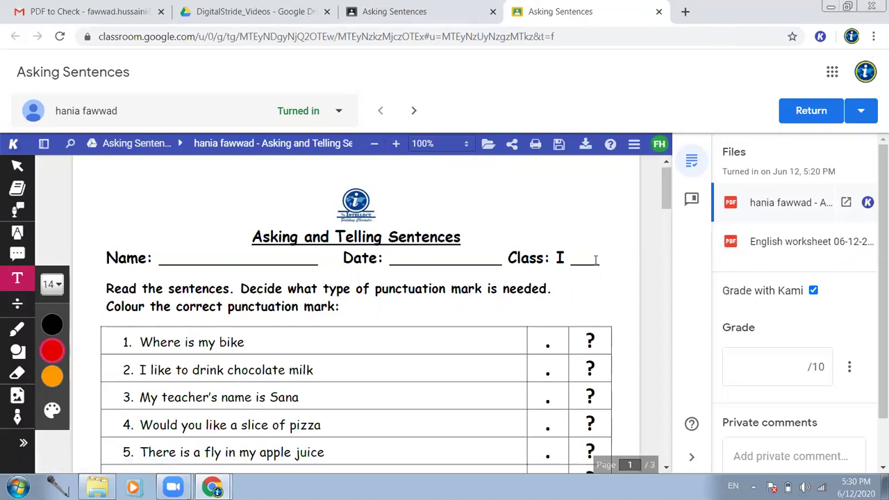
{"action": "scroll", "coordinate": [497, 300], "scroll_direction": "down", "scroll_amount": 4}
{"action": "scroll", "coordinate": [497, 300], "scroll_direction": "down", "scroll_amount": 10}
{"action": "scroll", "coordinate": [495, 297], "scroll_direction": "up", "scroll_amount": 14}
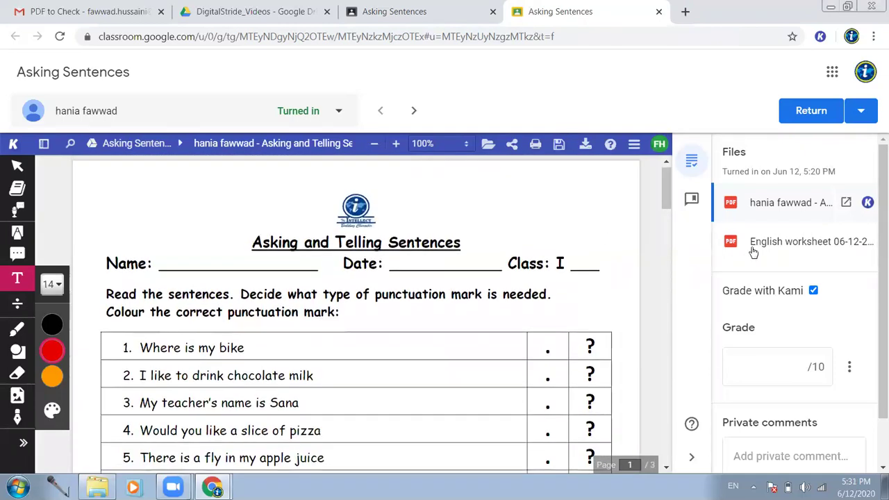
{"action": "left_click", "coordinate": [781, 243]}
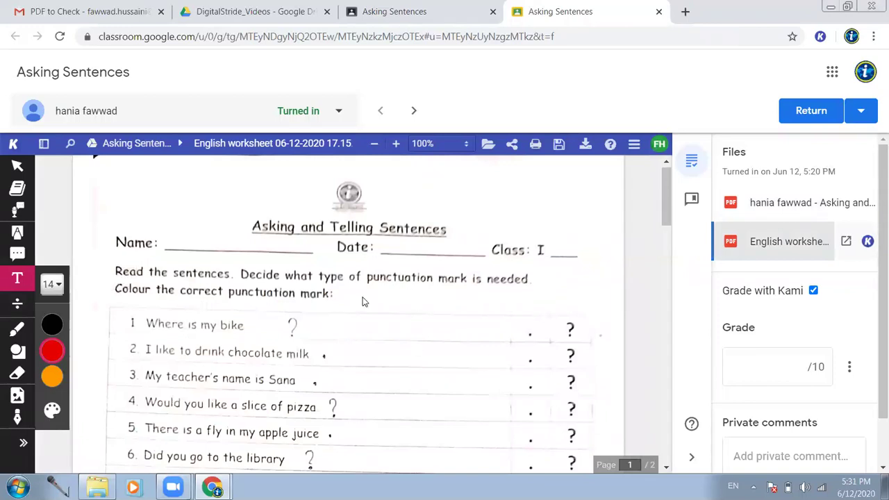
{"action": "scroll", "coordinate": [217, 294], "scroll_direction": "down", "scroll_amount": 1}
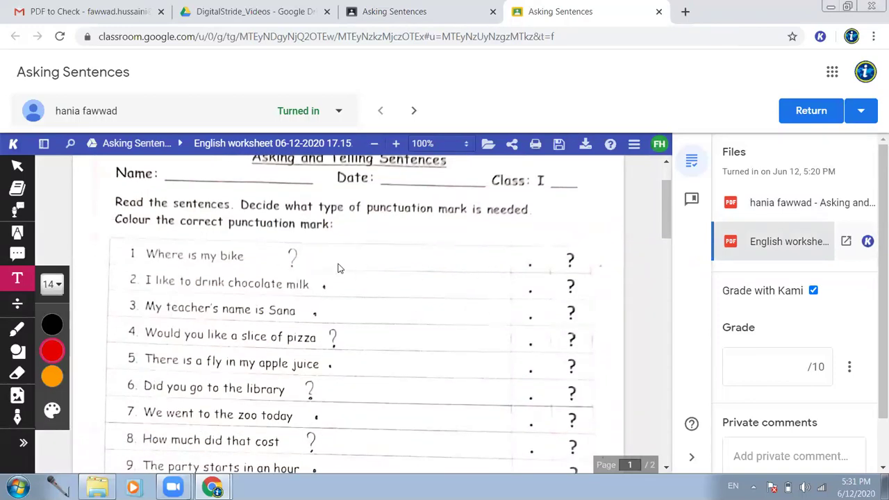
{"action": "left_click", "coordinate": [61, 354]}
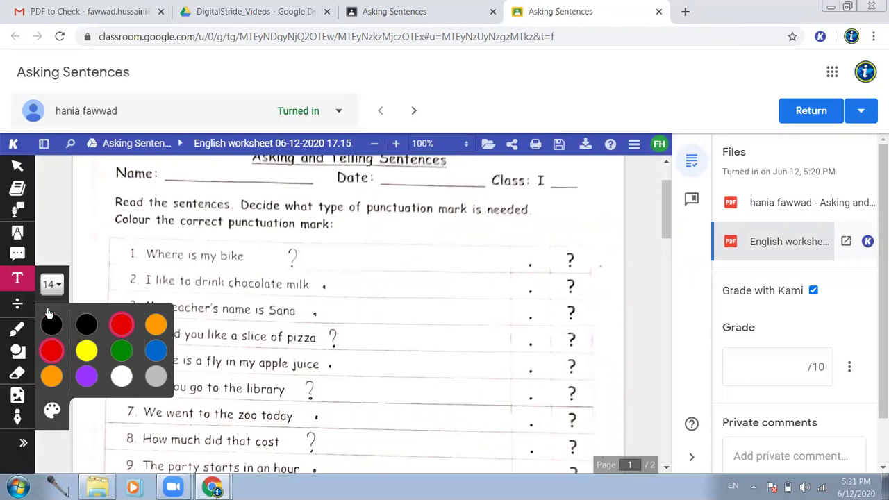
{"action": "left_click", "coordinate": [121, 324]}
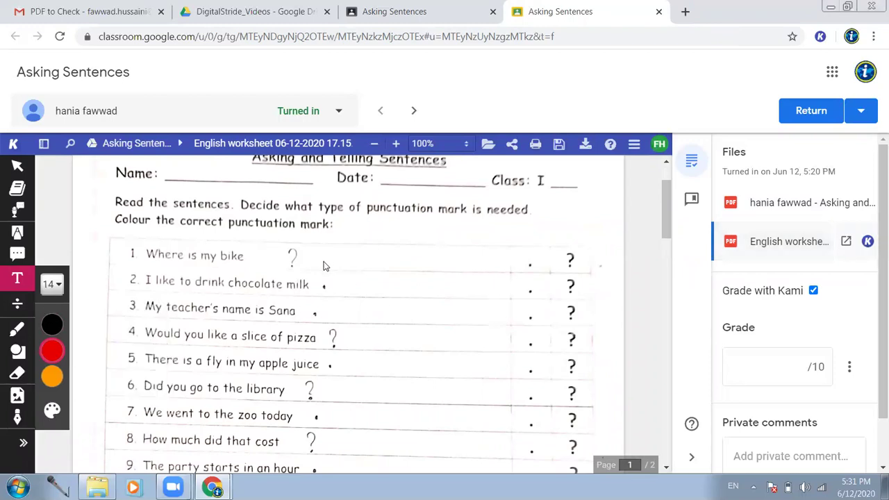
{"action": "left_click", "coordinate": [348, 251]}
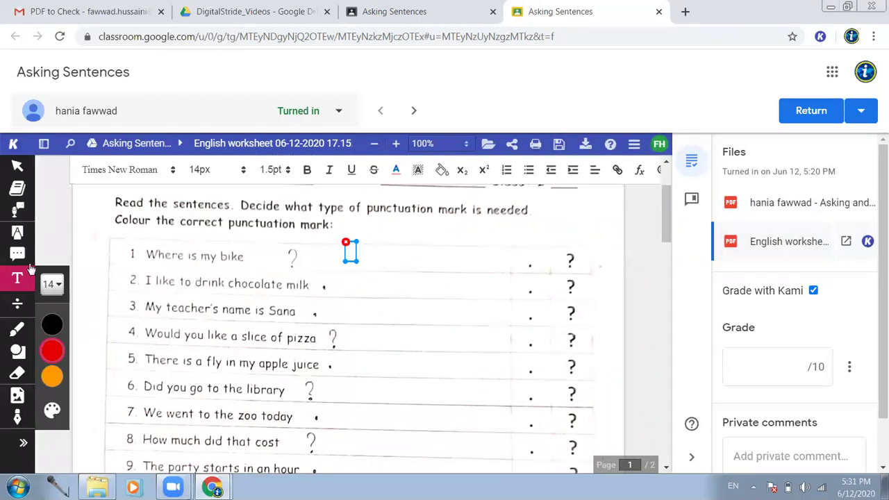
- Draw freehand red ticks beside answers 1 to 9 of the punctuation exercise on the first page
{"action": "left_click", "coordinate": [27, 333]}
{"action": "left_click", "coordinate": [53, 358]}
{"action": "left_click", "coordinate": [86, 387]}
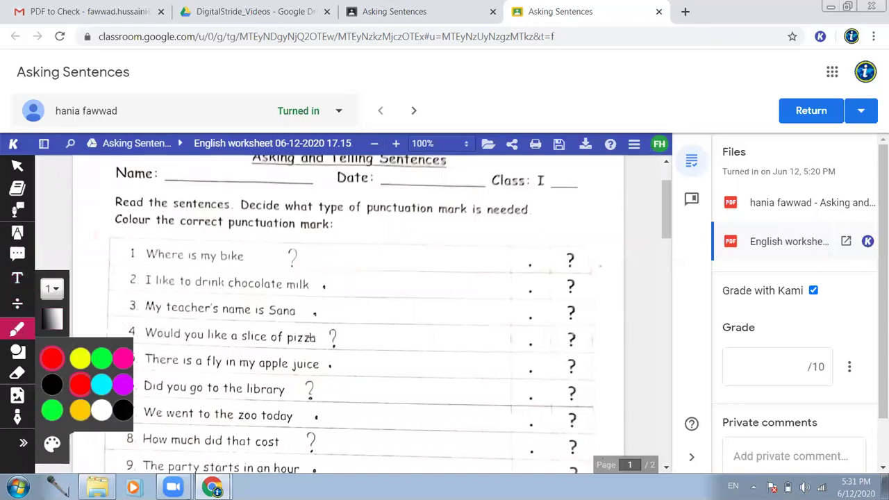
{"action": "mouse_move", "coordinate": [311, 253]}
{"action": "left_mouse_down"}
{"action": "mouse_move", "coordinate": [319, 259]}
{"action": "mouse_move", "coordinate": [373, 245]}
{"action": "left_mouse_up"}
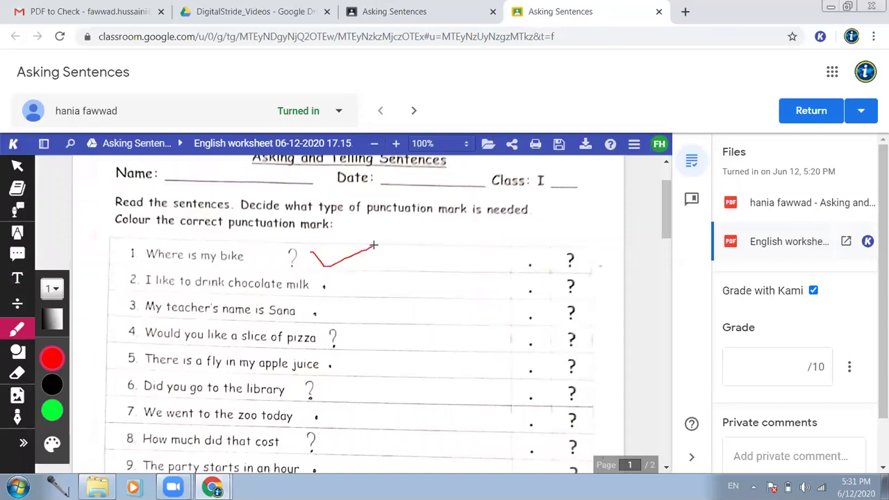
{"action": "mouse_move", "coordinate": [344, 282]}
{"action": "left_mouse_down"}
{"action": "mouse_move", "coordinate": [353, 293]}
{"action": "mouse_move", "coordinate": [400, 272]}
{"action": "left_mouse_up"}
{"action": "left_click_drag", "start_coordinate": [331, 308], "coordinate": [412, 296]}
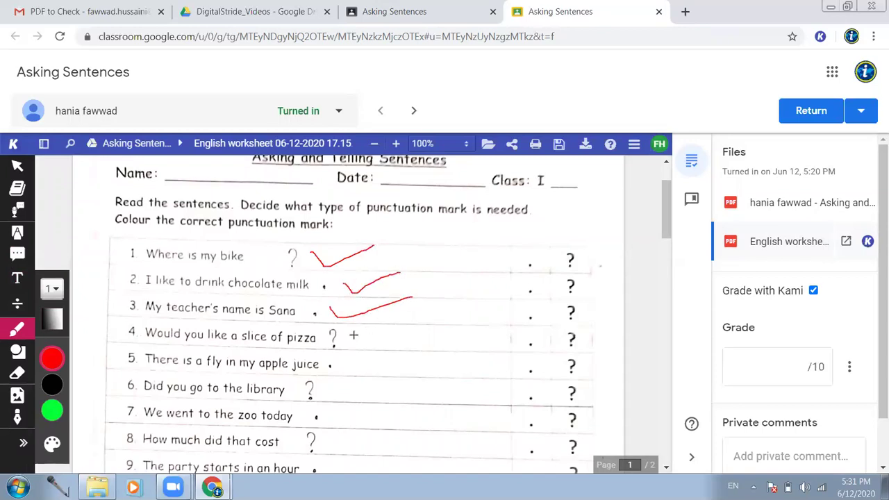
{"action": "left_click_drag", "start_coordinate": [355, 331], "coordinate": [429, 314]}
{"action": "mouse_move", "coordinate": [353, 355]}
{"action": "left_mouse_down"}
{"action": "mouse_move", "coordinate": [357, 363]}
{"action": "mouse_move", "coordinate": [428, 340]}
{"action": "left_mouse_up"}
{"action": "mouse_move", "coordinate": [335, 386]}
{"action": "left_mouse_down"}
{"action": "mouse_move", "coordinate": [340, 400]}
{"action": "mouse_move", "coordinate": [427, 363]}
{"action": "left_mouse_up"}
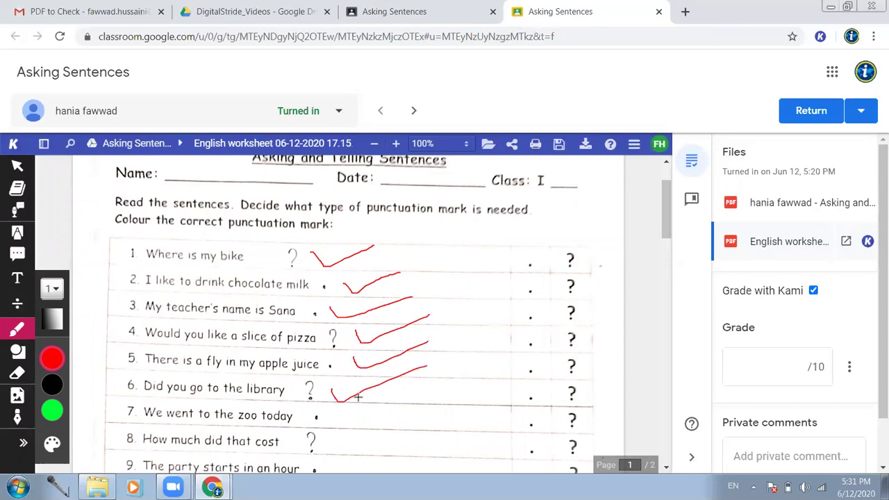
{"action": "left_click_drag", "start_coordinate": [331, 409], "coordinate": [387, 408]}
{"action": "scroll", "coordinate": [388, 407], "scroll_direction": "down", "scroll_amount": 2}
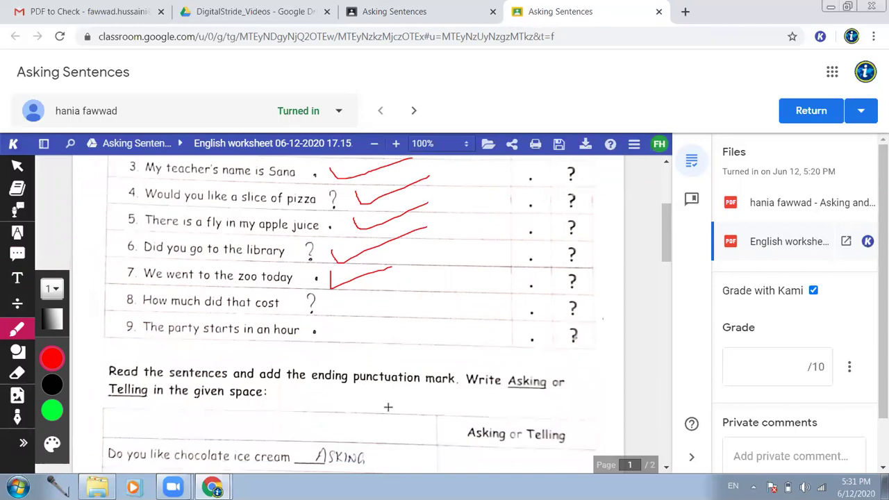
{"action": "left_click_drag", "start_coordinate": [340, 301], "coordinate": [411, 282]}
{"action": "left_click_drag", "start_coordinate": [344, 333], "coordinate": [401, 323]}
- Draw the missing question marks and full stops in red beside the six Asking or Telling answers
{"action": "scroll", "coordinate": [432, 338], "scroll_direction": "down", "scroll_amount": 3}
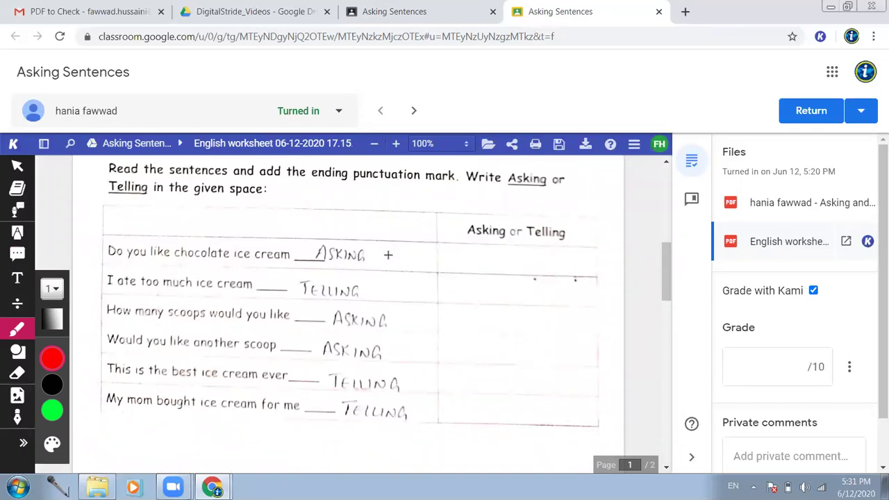
{"action": "mouse_move", "coordinate": [421, 245]}
{"action": "left_mouse_down"}
{"action": "mouse_move", "coordinate": [431, 238]}
{"action": "mouse_move", "coordinate": [430, 261]}
{"action": "left_mouse_up"}
{"action": "left_click", "coordinate": [405, 289]}
{"action": "mouse_move", "coordinate": [412, 314]}
{"action": "left_mouse_down"}
{"action": "mouse_move", "coordinate": [405, 322]}
{"action": "mouse_move", "coordinate": [419, 348]}
{"action": "left_mouse_up"}
{"action": "left_click", "coordinate": [405, 327]}
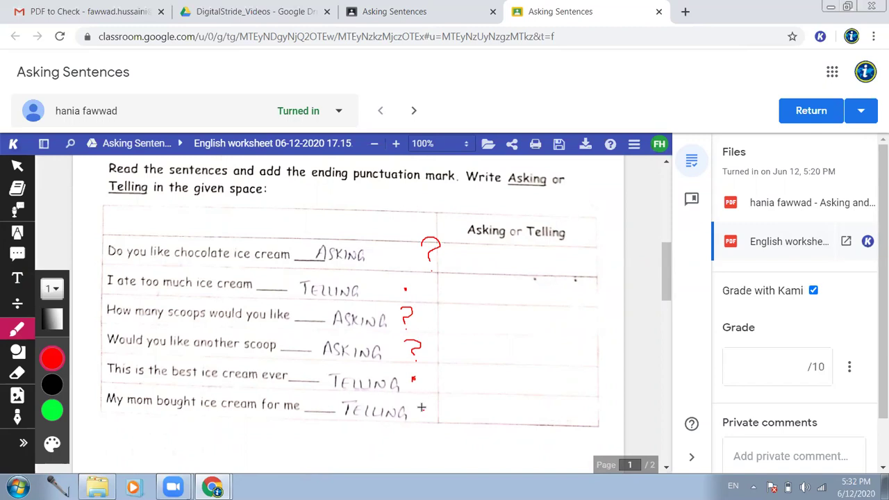
{"action": "left_click", "coordinate": [421, 409]}
- Add a red text comment in the Asking or Telling column reading "Good Job" with the student's first name and an exclamation mark
{"action": "left_click", "coordinate": [18, 278]}
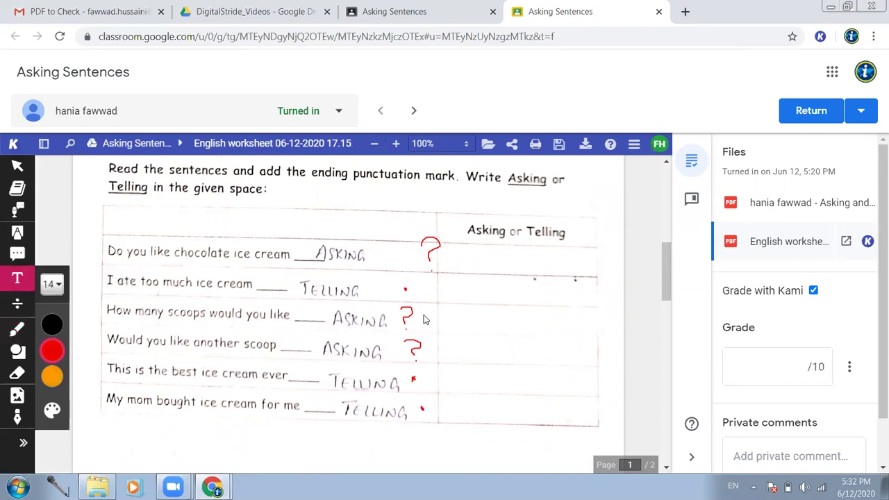
{"action": "left_click", "coordinate": [466, 314]}
{"action": "left_click_drag", "start_coordinate": [475, 324], "coordinate": [595, 352]}
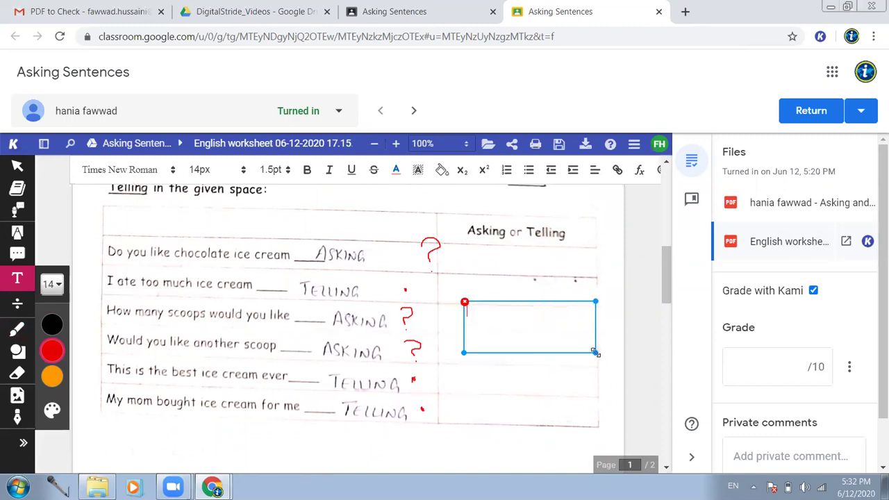
{"action": "type", "text": "Good Job Hania !"}
{"action": "left_click_drag", "start_coordinate": [595, 352], "coordinate": [576, 324]}
{"action": "scroll", "coordinate": [500, 278], "scroll_direction": "down", "scroll_amount": 3}
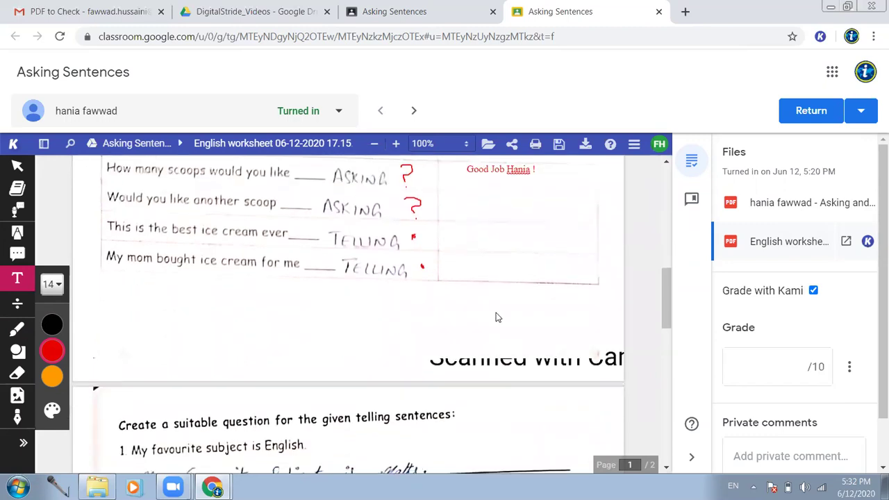
{"action": "scroll", "coordinate": [496, 318], "scroll_direction": "down", "scroll_amount": 4}
{"action": "scroll", "coordinate": [496, 317], "scroll_direction": "up", "scroll_amount": 1}
{"action": "scroll", "coordinate": [495, 317], "scroll_direction": "down", "scroll_amount": 1}
{"action": "left_click", "coordinate": [51, 350]}
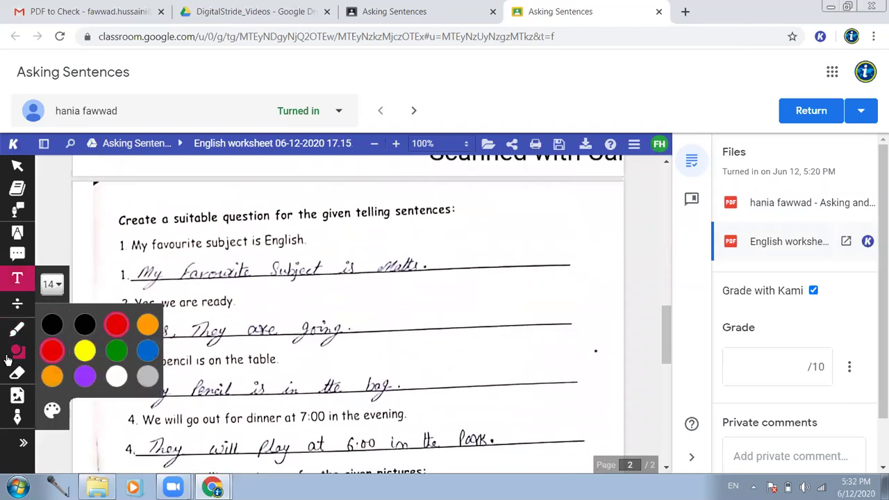
{"action": "left_click", "coordinate": [139, 325]}
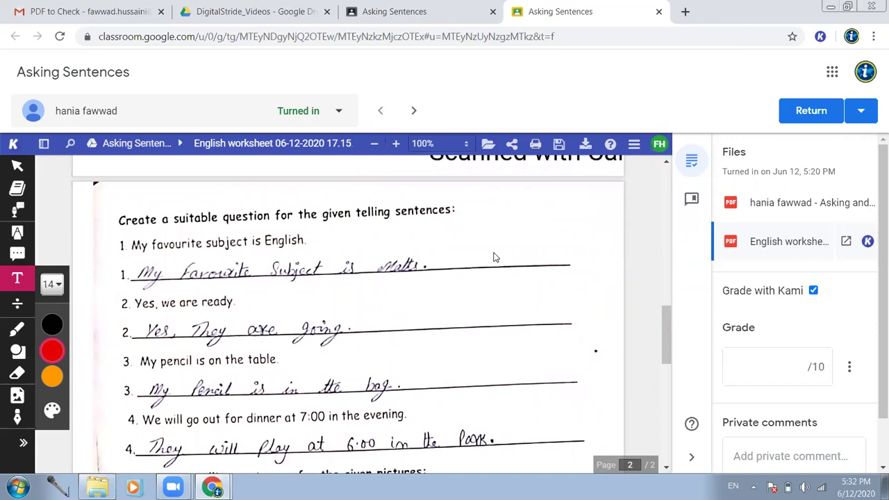
{"action": "left_click", "coordinate": [509, 237]}
- Draw freehand red ticks beside the four answers under the telling-sentences question exercise on page 2
{"action": "left_click", "coordinate": [21, 329]}
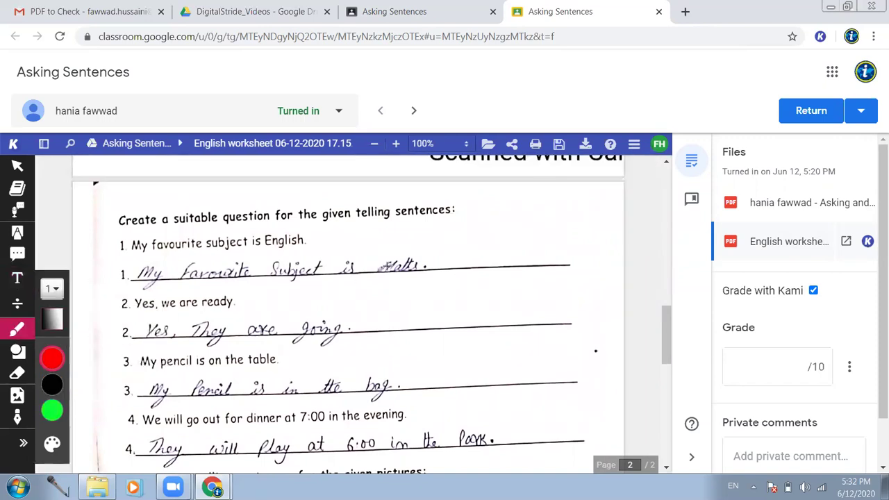
{"action": "left_click_drag", "start_coordinate": [437, 255], "coordinate": [472, 236]}
{"action": "left_click_drag", "start_coordinate": [376, 310], "coordinate": [465, 307]}
{"action": "mouse_move", "coordinate": [420, 375]}
{"action": "left_mouse_down"}
{"action": "mouse_move", "coordinate": [452, 378]}
{"action": "mouse_move", "coordinate": [504, 341]}
{"action": "left_mouse_up"}
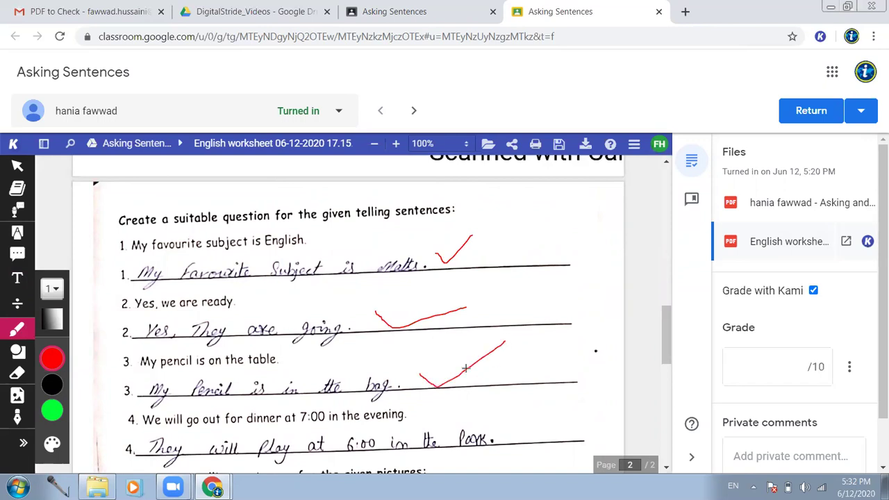
{"action": "scroll", "coordinate": [466, 369], "scroll_direction": "down", "scroll_amount": 2}
{"action": "left_click_drag", "start_coordinate": [509, 289], "coordinate": [549, 275]}
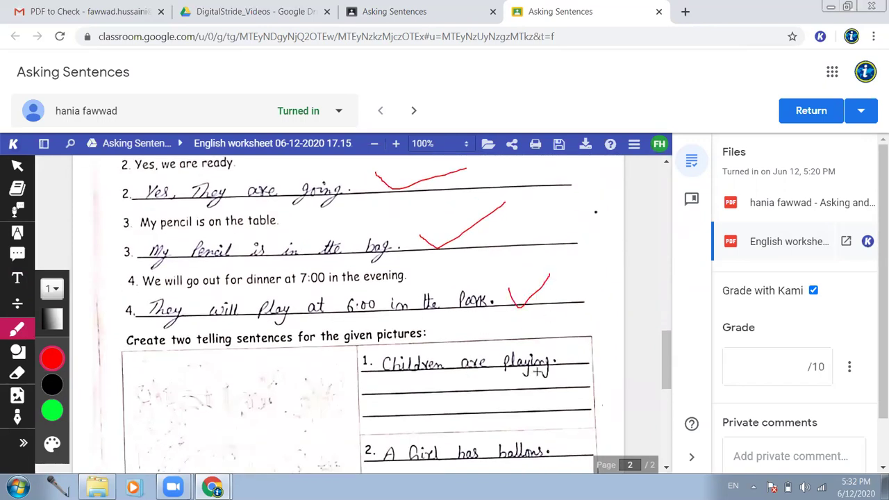
- Draw red ticks on the four sentences written for the given pictures on page 2
{"action": "left_click_drag", "start_coordinate": [561, 340], "coordinate": [600, 304]}
{"action": "scroll", "coordinate": [564, 355], "scroll_direction": "down", "scroll_amount": 1}
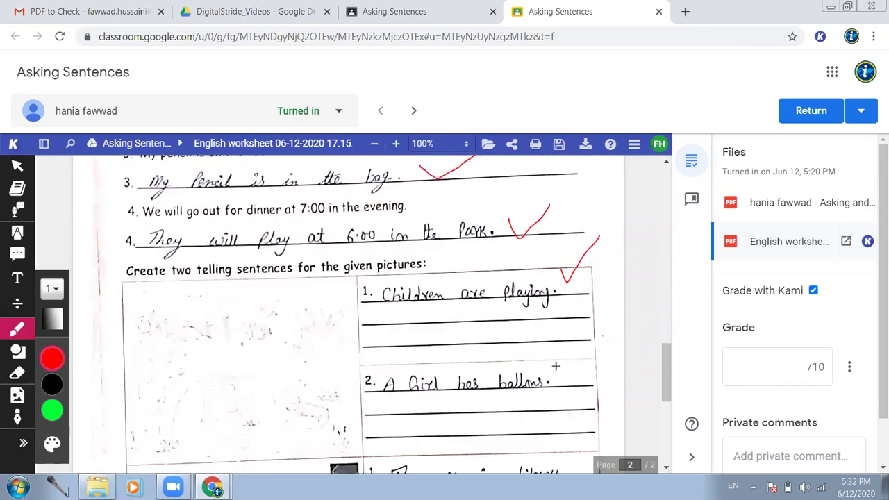
{"action": "left_click_drag", "start_coordinate": [555, 369], "coordinate": [608, 320]}
{"action": "scroll", "coordinate": [569, 358], "scroll_direction": "down", "scroll_amount": 4}
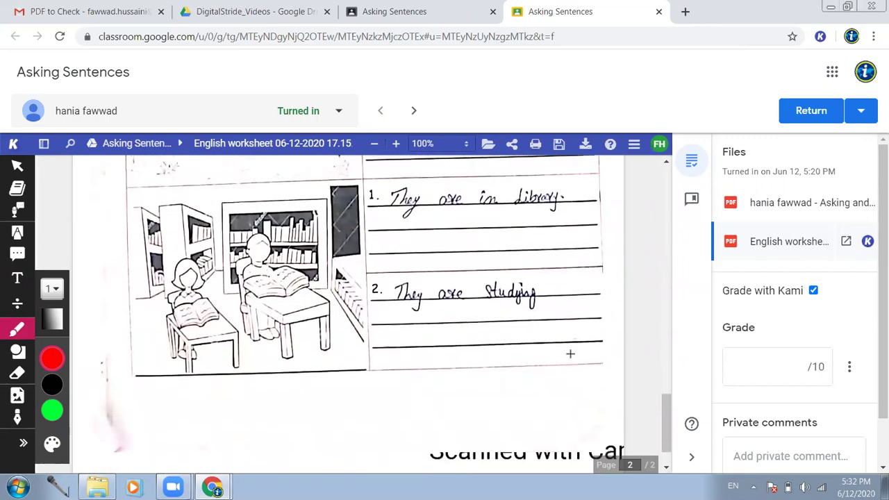
{"action": "left_click_drag", "start_coordinate": [505, 183], "coordinate": [546, 167]}
{"action": "left_click_drag", "start_coordinate": [475, 279], "coordinate": [487, 291]}
{"action": "left_click_drag", "start_coordinate": [537, 255], "coordinate": [542, 254]}
{"action": "scroll", "coordinate": [540, 254], "scroll_direction": "down", "scroll_amount": 1}
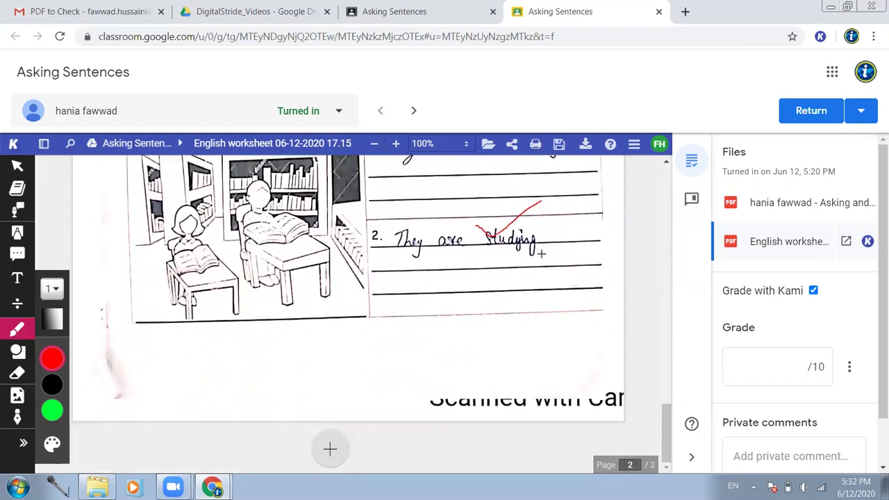
- Return to the first page's markings and save the annotated worksheet to Google Drive
{"action": "scroll", "coordinate": [541, 254], "scroll_direction": "up", "scroll_amount": 10}
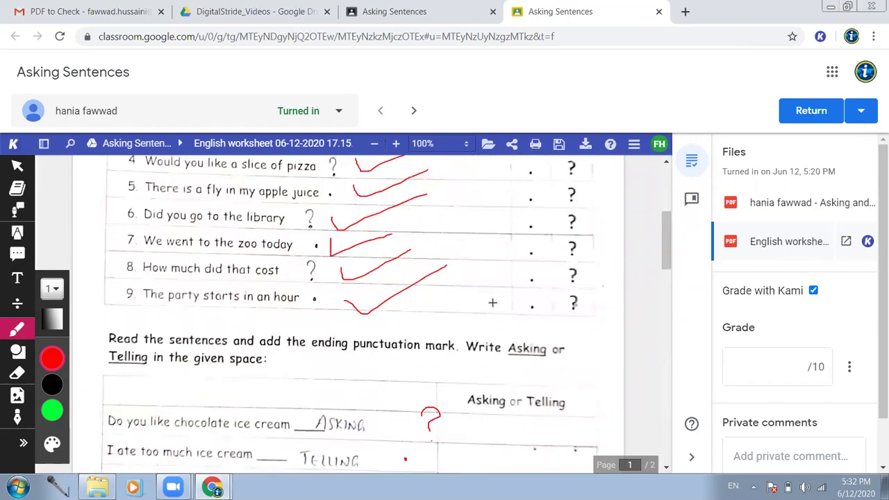
{"action": "left_click", "coordinate": [559, 146]}
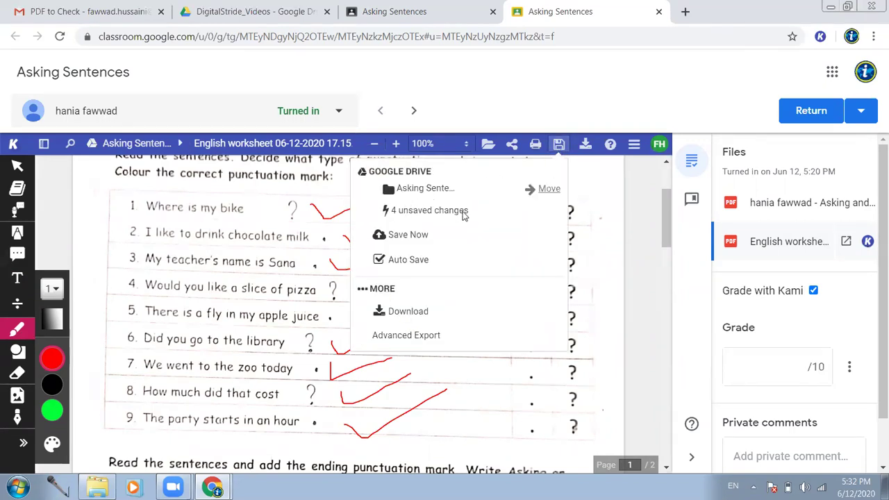
{"action": "left_click", "coordinate": [409, 236]}
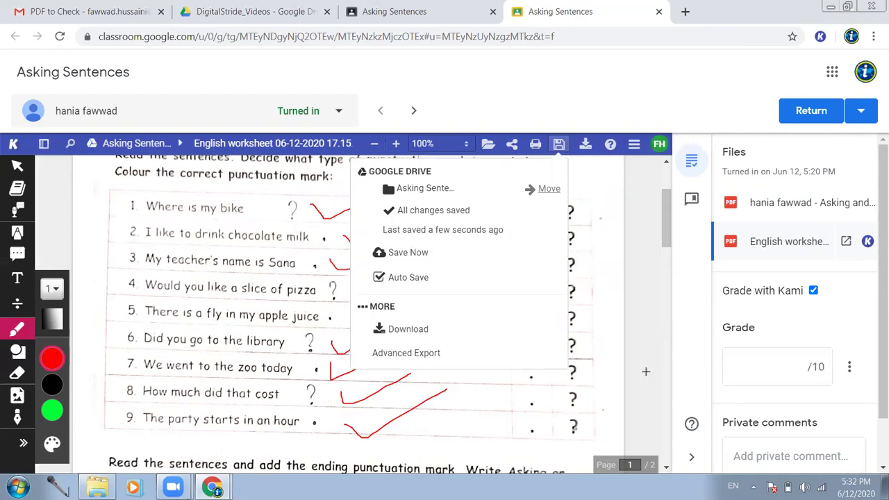
- Grade the student's turned-in worksheet 10 out of 10
{"action": "left_click", "coordinate": [785, 372]}
{"action": "scroll", "coordinate": [785, 372], "scroll_direction": "down", "scroll_amount": 2}
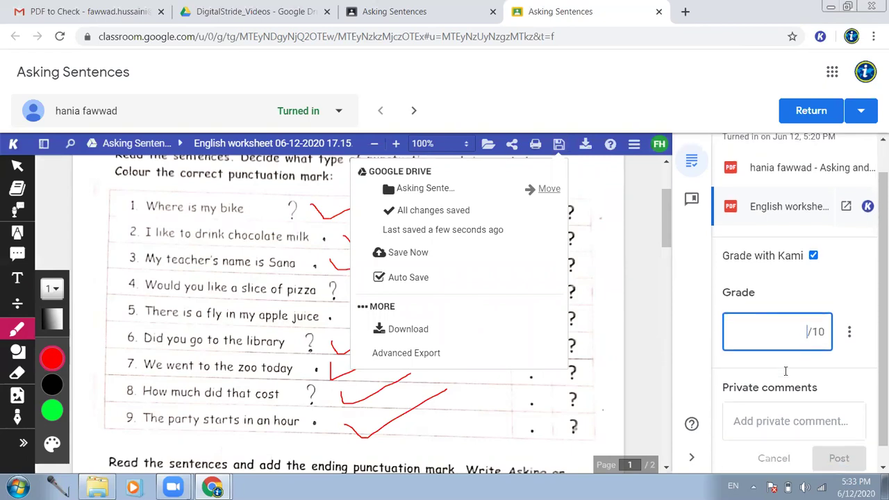
{"action": "type", "text": "1"}
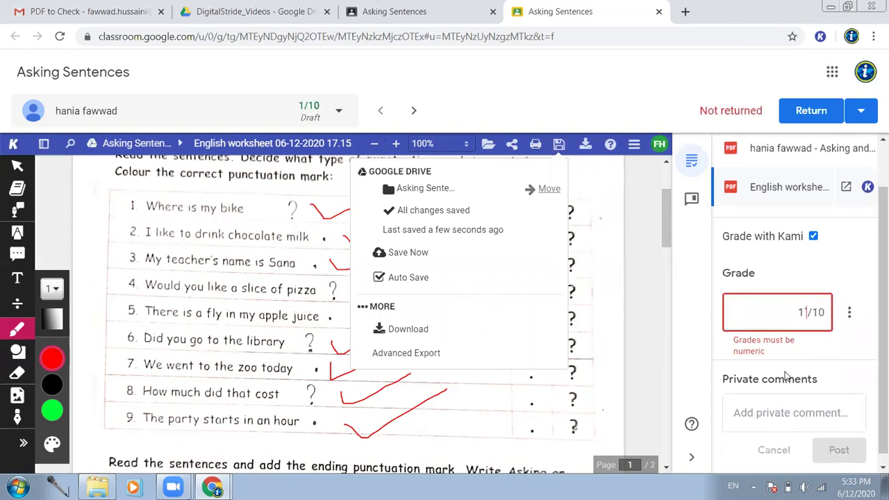
{"action": "key", "text": "BackSpace"}
{"action": "key", "text": "BackSpace"}
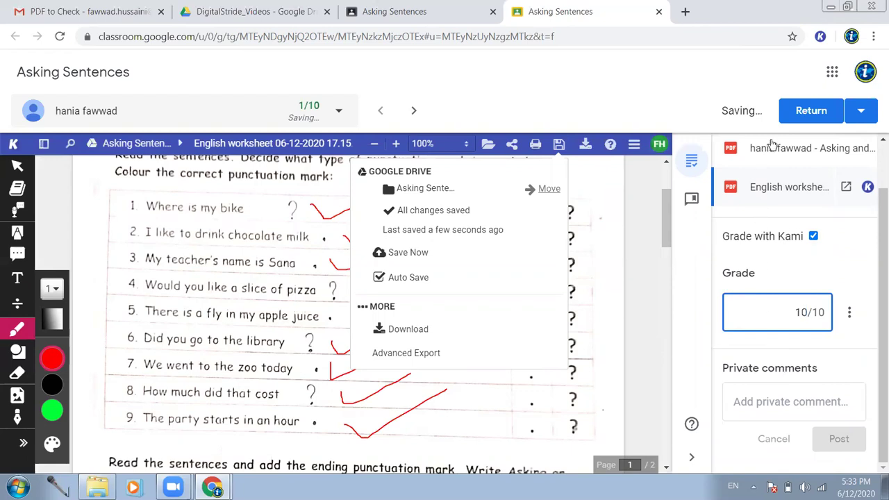
- Check the annotated worksheet's save status and return the graded work to the student
{"action": "left_click", "coordinate": [558, 145]}
{"action": "left_click", "coordinate": [558, 145]}
{"action": "left_click", "coordinate": [559, 145]}
{"action": "left_click", "coordinate": [558, 144]}
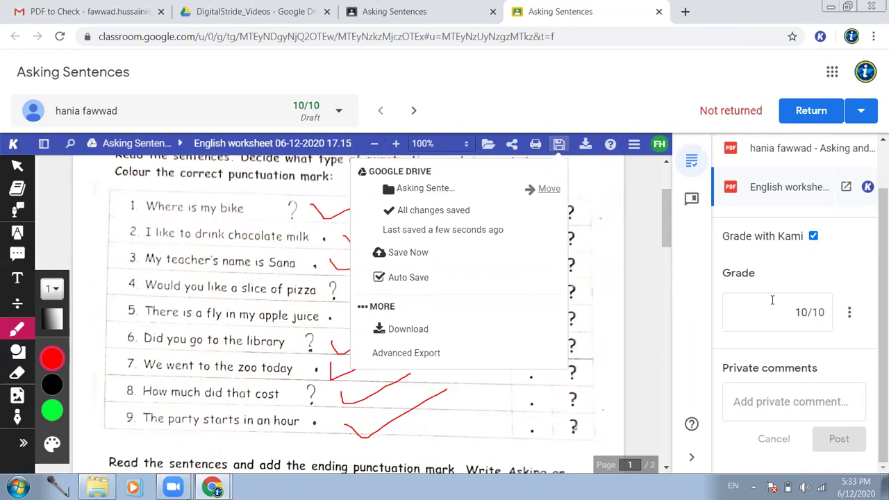
{"action": "left_click", "coordinate": [791, 119]}
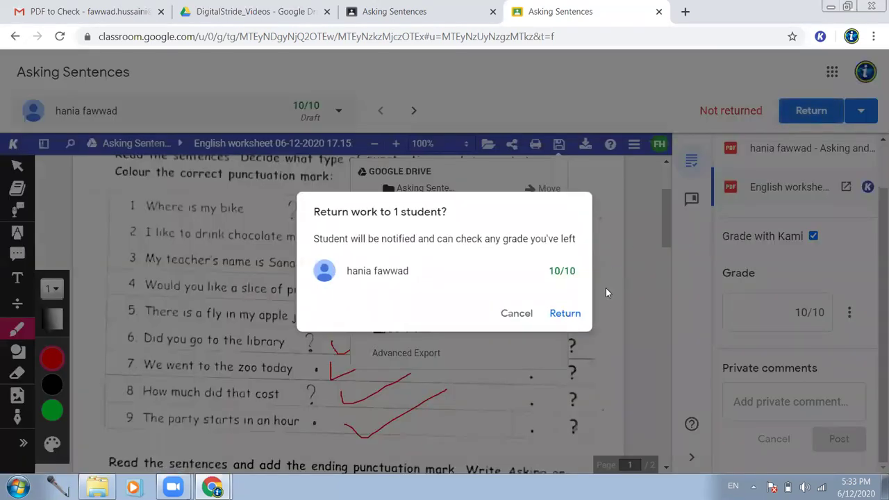
{"action": "left_click", "coordinate": [568, 313]}
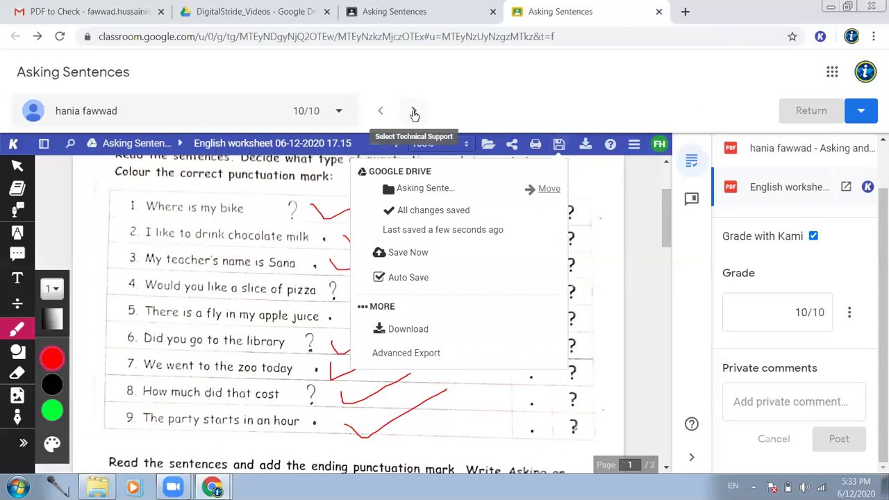
- Open the next student's turned-in Asking and Telling Sentences worksheet and look over the punctuation answers on page 1
{"action": "left_click", "coordinate": [414, 114]}
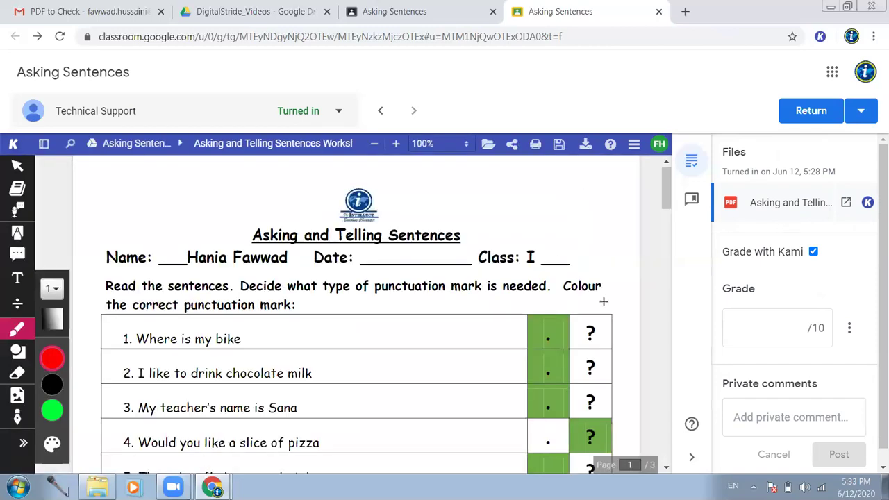
{"action": "scroll", "coordinate": [603, 301], "scroll_direction": "down", "scroll_amount": 2}
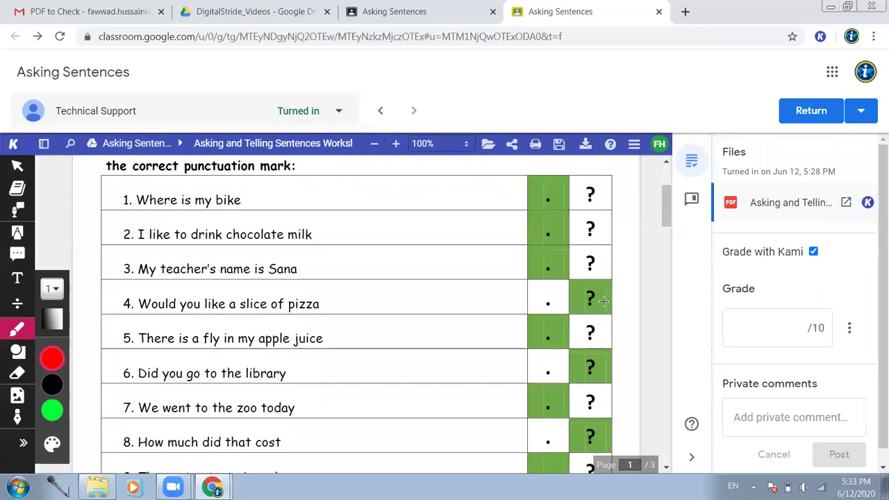
{"action": "scroll", "coordinate": [603, 302], "scroll_direction": "up", "scroll_amount": 1}
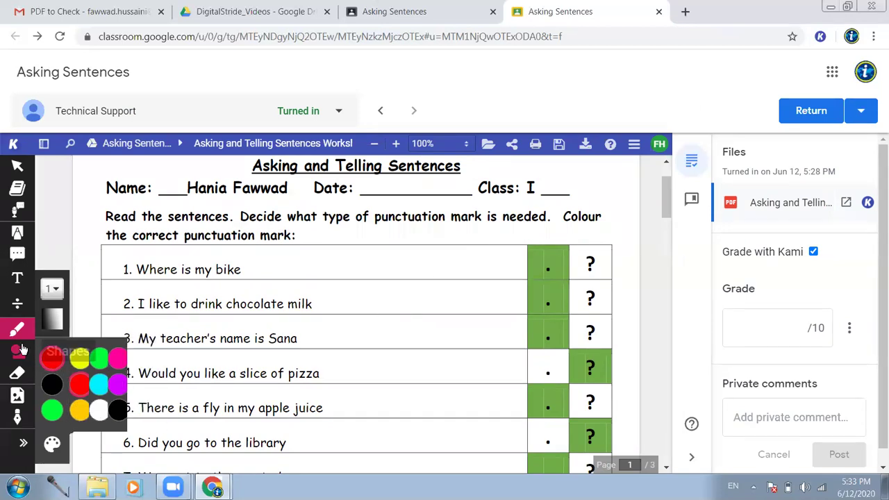
- Draw red freehand ticks on punctuation answers 1 to 3, striking through the tick on answer 1 to mark it wrong
{"action": "left_click", "coordinate": [50, 359]}
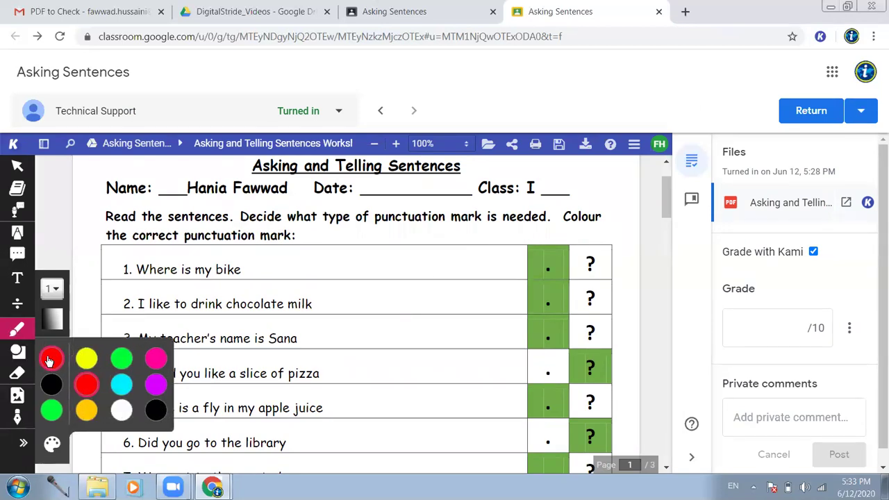
{"action": "left_click", "coordinate": [87, 386]}
{"action": "mouse_move", "coordinate": [500, 256]}
{"action": "left_mouse_down"}
{"action": "mouse_move", "coordinate": [510, 270]}
{"action": "mouse_move", "coordinate": [573, 245]}
{"action": "left_mouse_up"}
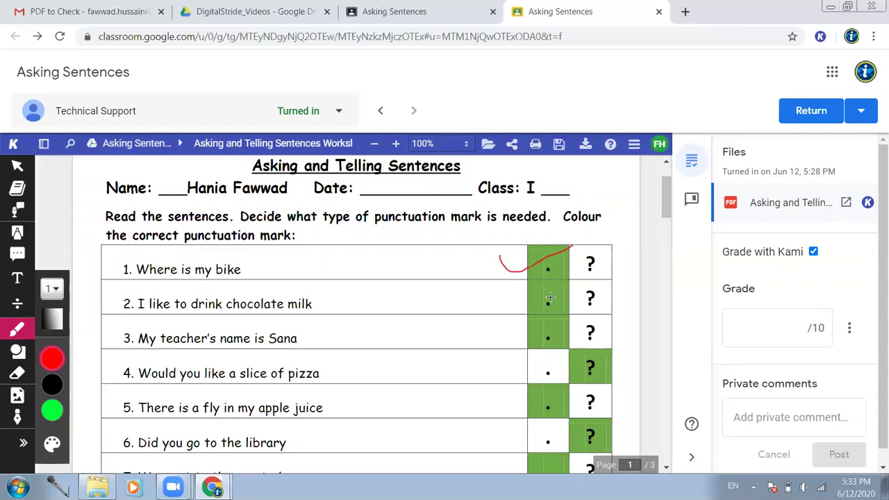
{"action": "mouse_move", "coordinate": [490, 295]}
{"action": "left_mouse_down"}
{"action": "mouse_move", "coordinate": [529, 306]}
{"action": "mouse_move", "coordinate": [558, 285]}
{"action": "left_mouse_up"}
{"action": "left_click_drag", "start_coordinate": [536, 243], "coordinate": [566, 273]}
{"action": "left_click_drag", "start_coordinate": [504, 332], "coordinate": [559, 319]}
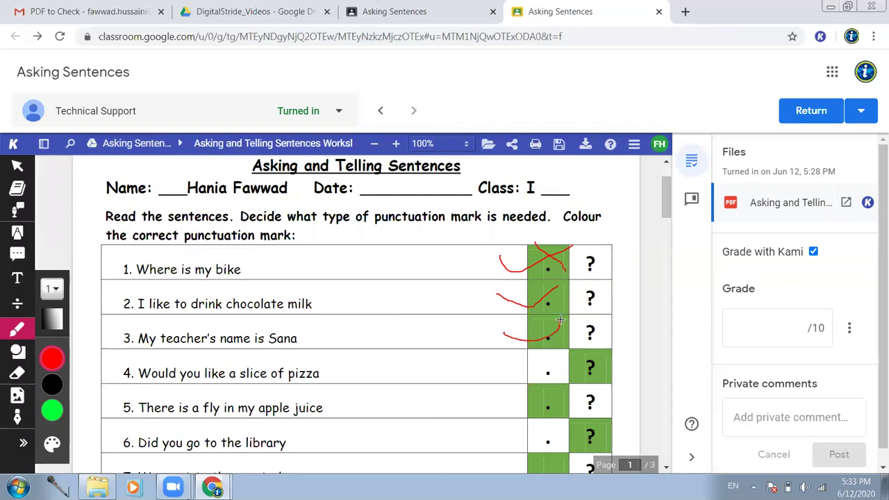
- Draw red freehand ticks on the coloured punctuation marks of sentences 4 to 9
{"action": "left_click_drag", "start_coordinate": [577, 363], "coordinate": [620, 340]}
{"action": "mouse_move", "coordinate": [511, 397]}
{"action": "left_mouse_down"}
{"action": "mouse_move", "coordinate": [583, 382]}
{"action": "mouse_move", "coordinate": [622, 351]}
{"action": "left_mouse_up"}
{"action": "scroll", "coordinate": [553, 392], "scroll_direction": "down", "scroll_amount": 1}
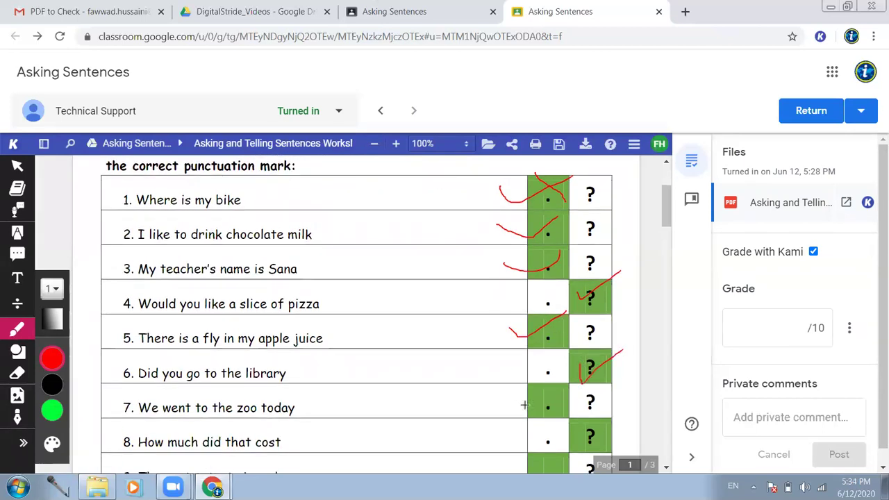
{"action": "mouse_move", "coordinate": [491, 395]}
{"action": "left_mouse_down"}
{"action": "mouse_move", "coordinate": [550, 389]}
{"action": "mouse_move", "coordinate": [620, 355]}
{"action": "left_mouse_up"}
{"action": "scroll", "coordinate": [550, 389], "scroll_direction": "down", "scroll_amount": 1}
{"action": "mouse_move", "coordinate": [503, 400]}
{"action": "left_mouse_down"}
{"action": "mouse_move", "coordinate": [517, 415]}
{"action": "mouse_move", "coordinate": [567, 385]}
{"action": "left_mouse_up"}
- Add the red text comment "This is a Asking sentence" beside sentence 1, "Where is my bike"
{"action": "scroll", "coordinate": [445, 259], "scroll_direction": "up", "scroll_amount": 2}
{"action": "scroll", "coordinate": [446, 259], "scroll_direction": "up", "scroll_amount": 1}
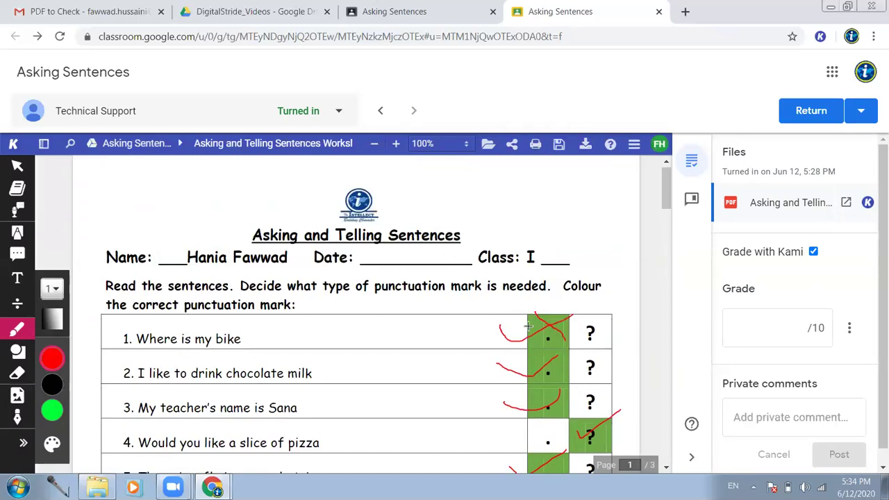
{"action": "left_click", "coordinate": [17, 278]}
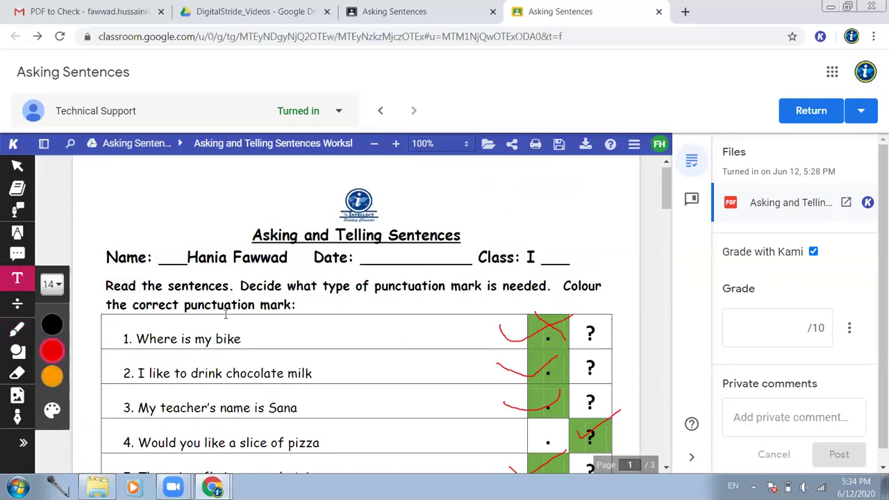
{"action": "left_click", "coordinate": [264, 330]}
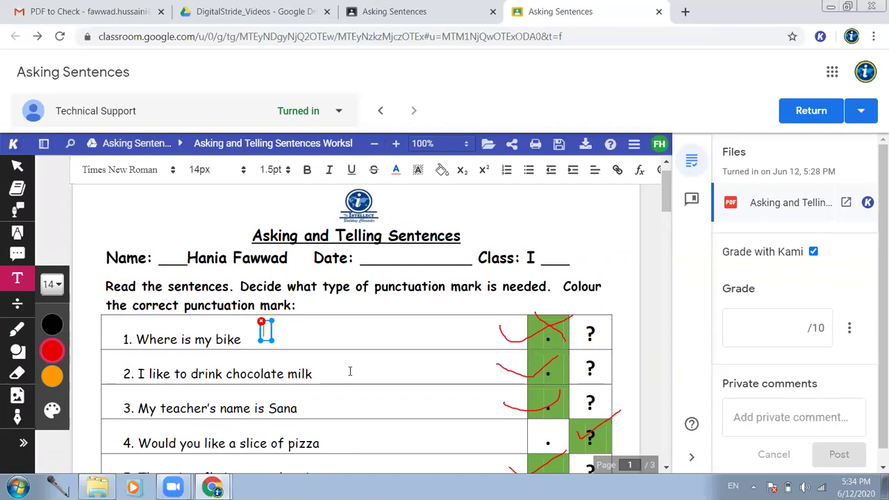
{"action": "type", "text": "This is a Asking"}
{"action": "type", "text": "sentence"}
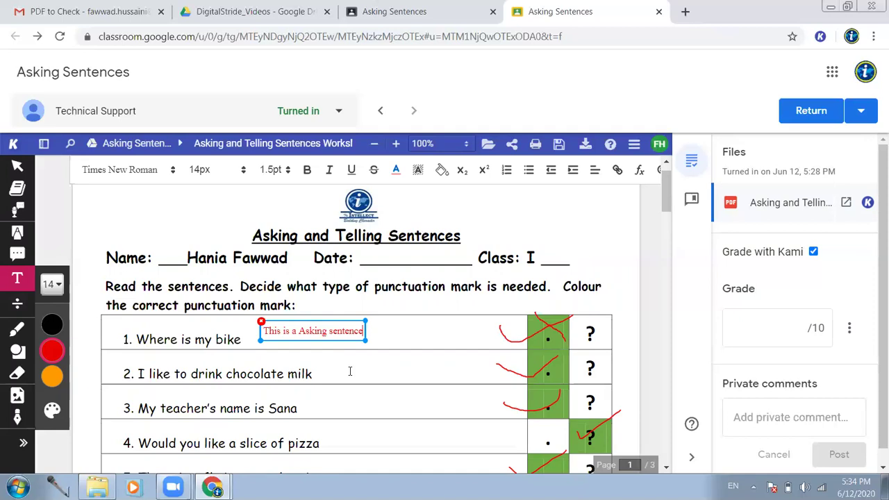
{"action": "left_click", "coordinate": [424, 338]}
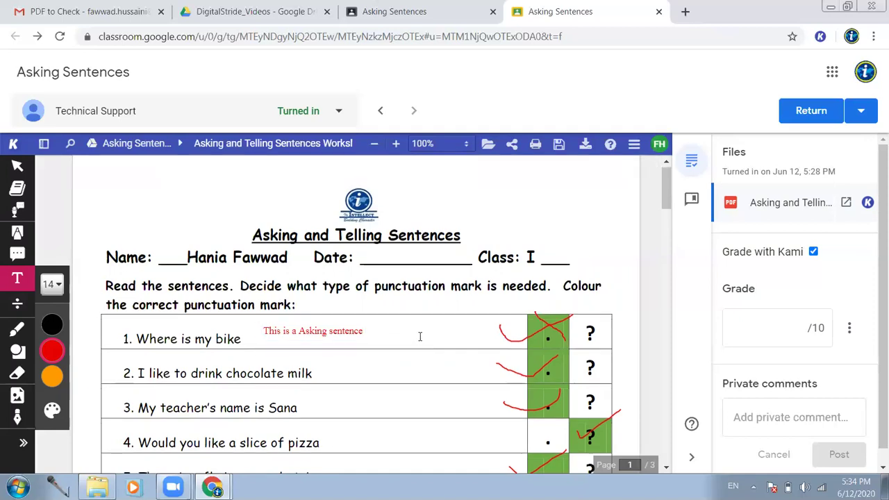
- Draw red freehand ticks on the five answers in the Asking or Telling column on page 1
{"action": "scroll", "coordinate": [309, 359], "scroll_direction": "down", "scroll_amount": 2}
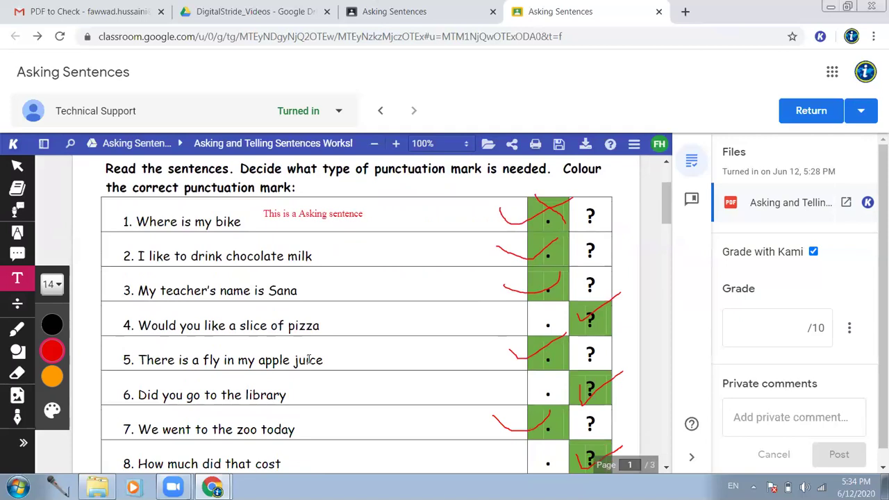
{"action": "scroll", "coordinate": [309, 358], "scroll_direction": "up", "scroll_amount": 2}
{"action": "scroll", "coordinate": [309, 359], "scroll_direction": "down", "scroll_amount": 4}
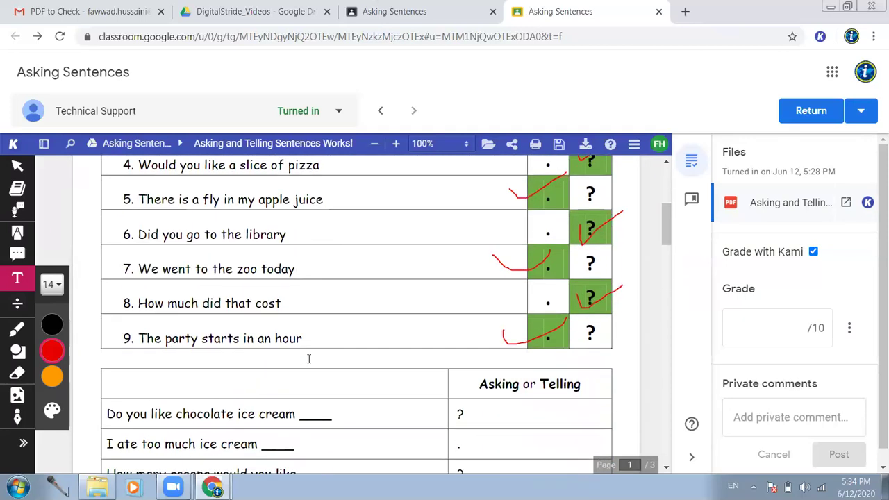
{"action": "scroll", "coordinate": [309, 358], "scroll_direction": "down", "scroll_amount": 3}
{"action": "scroll", "coordinate": [310, 357], "scroll_direction": "up", "scroll_amount": 1}
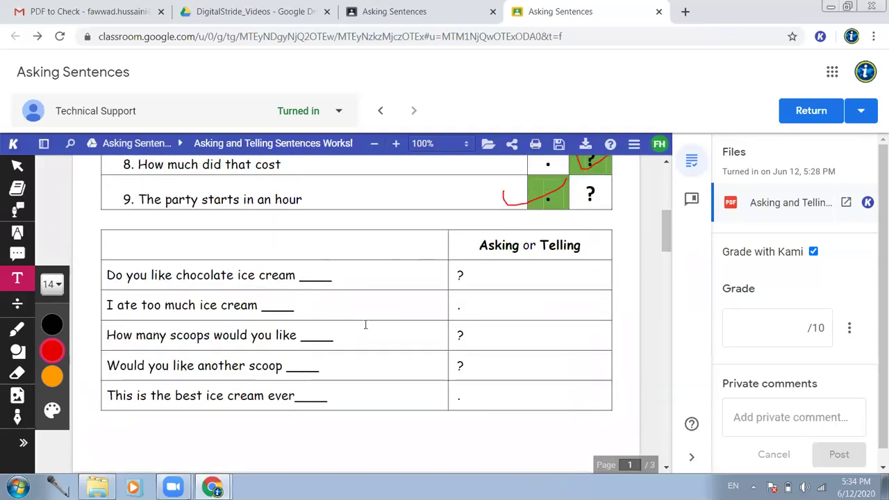
{"action": "left_click", "coordinate": [18, 328]}
{"action": "left_click", "coordinate": [50, 357]}
{"action": "left_click_drag", "start_coordinate": [481, 272], "coordinate": [561, 254]}
{"action": "left_click_drag", "start_coordinate": [486, 300], "coordinate": [565, 291]}
{"action": "mouse_move", "coordinate": [483, 333]}
{"action": "left_mouse_down"}
{"action": "mouse_move", "coordinate": [506, 354]}
{"action": "mouse_move", "coordinate": [562, 322]}
{"action": "left_mouse_up"}
{"action": "left_click_drag", "start_coordinate": [479, 361], "coordinate": [553, 347]}
{"action": "mouse_move", "coordinate": [470, 395]}
{"action": "left_mouse_down"}
{"action": "mouse_move", "coordinate": [478, 407]}
{"action": "mouse_move", "coordinate": [555, 354]}
{"action": "left_mouse_up"}
- Look through the remaining worksheet pages and save the annotated PDF to Google Drive
{"action": "scroll", "coordinate": [537, 373], "scroll_direction": "down", "scroll_amount": 2}
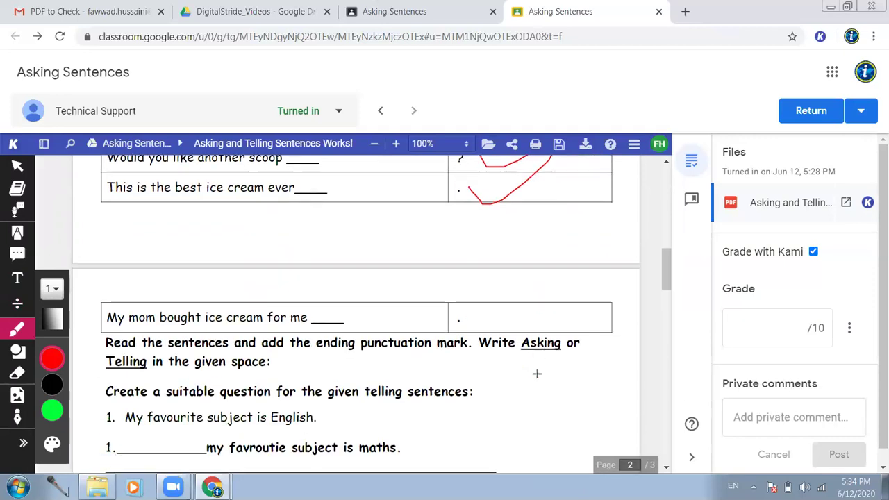
{"action": "scroll", "coordinate": [537, 374], "scroll_direction": "down", "scroll_amount": 2}
{"action": "scroll", "coordinate": [537, 374], "scroll_direction": "down", "scroll_amount": 3}
{"action": "scroll", "coordinate": [461, 270], "scroll_direction": "down", "scroll_amount": 3}
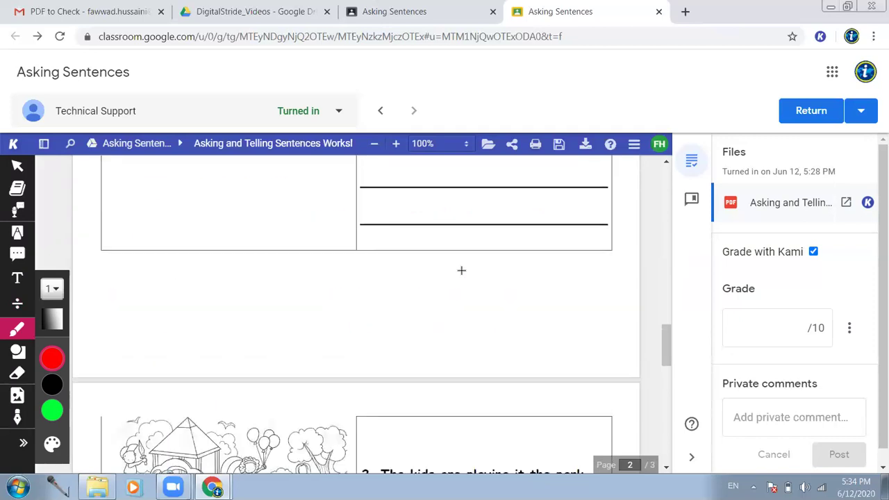
{"action": "scroll", "coordinate": [429, 282], "scroll_direction": "up", "scroll_amount": 3}
{"action": "scroll", "coordinate": [429, 282], "scroll_direction": "up", "scroll_amount": 4}
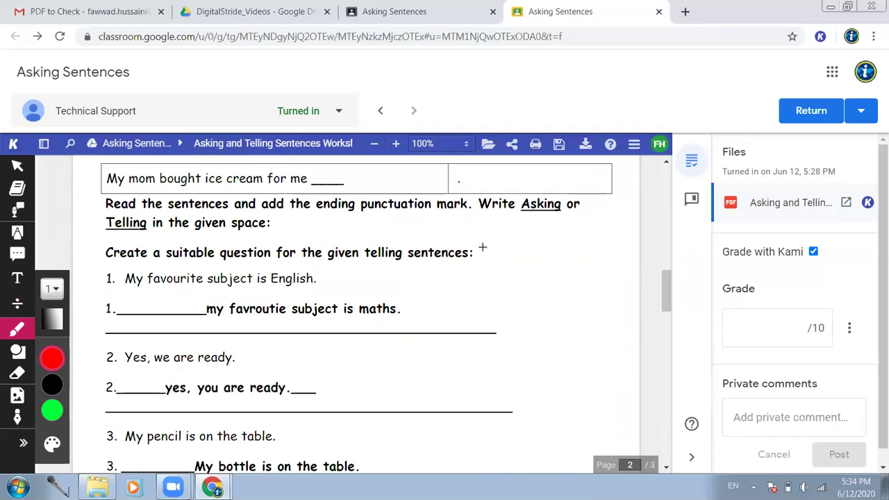
{"action": "left_click", "coordinate": [559, 144]}
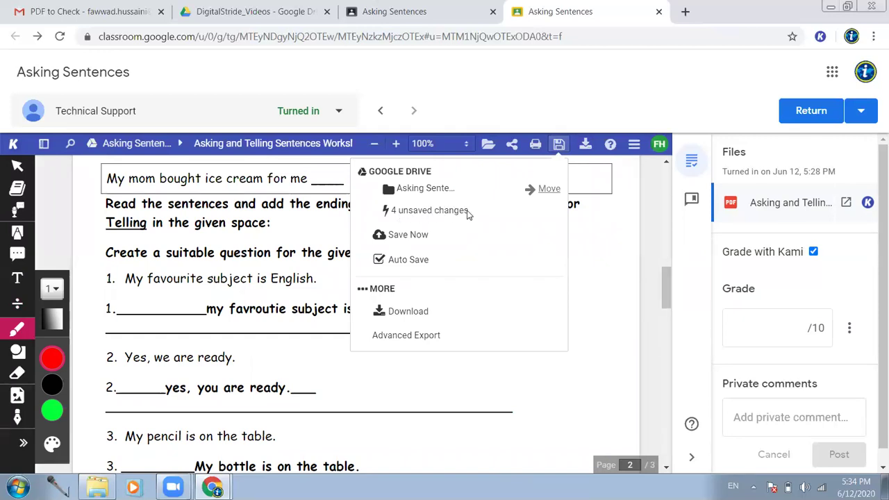
{"action": "left_click", "coordinate": [398, 236]}
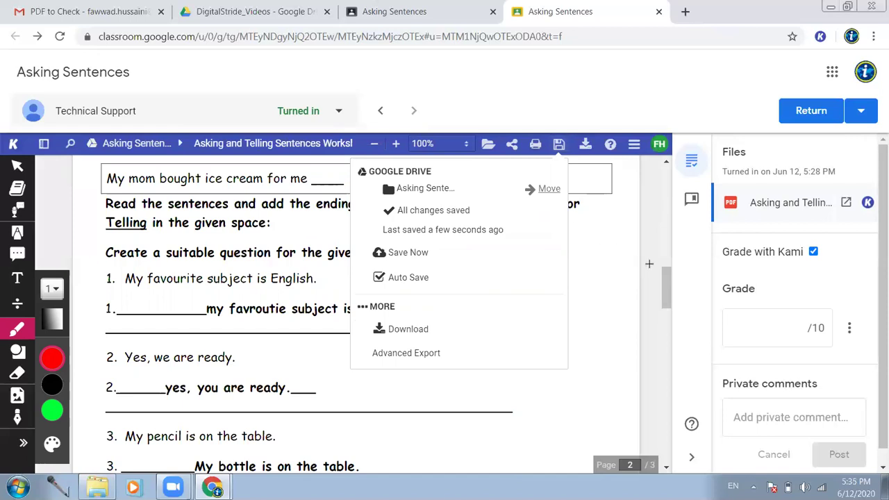
- Grade this submission 8 out of 10 and return the work to the student
{"action": "left_click", "coordinate": [764, 324]}
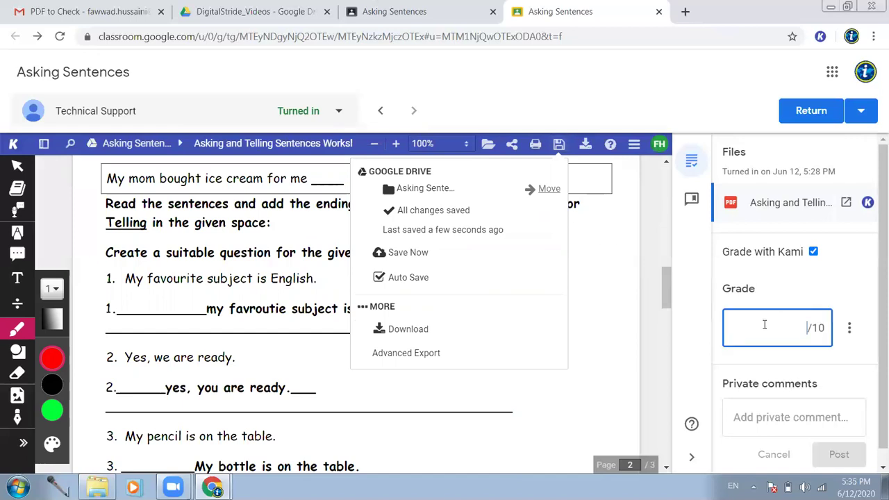
{"action": "type", "text": "8"}
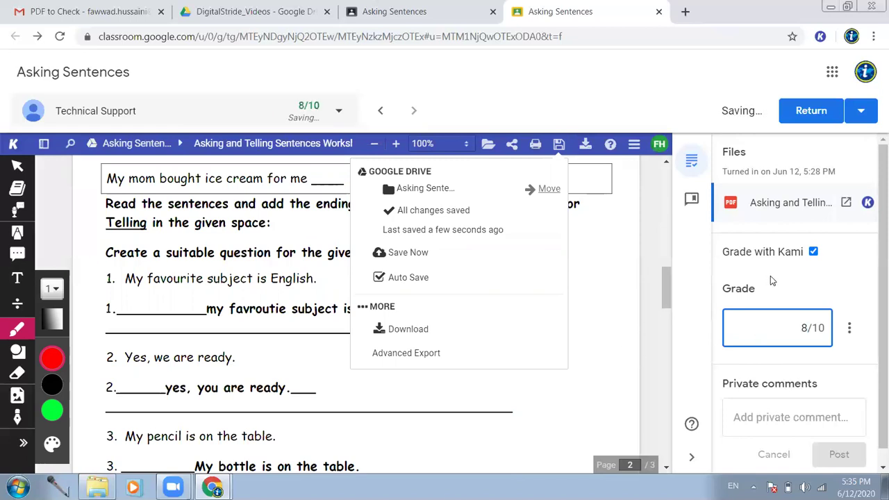
{"action": "left_click", "coordinate": [812, 116]}
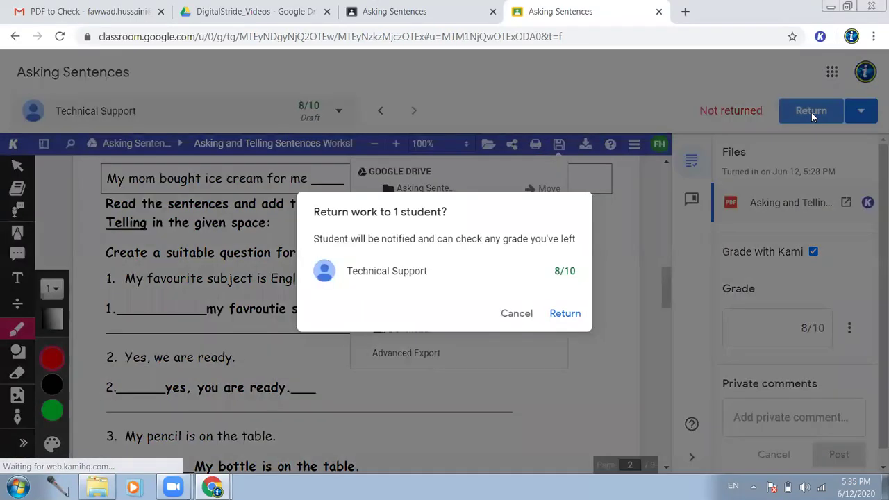
{"action": "left_click", "coordinate": [572, 318]}
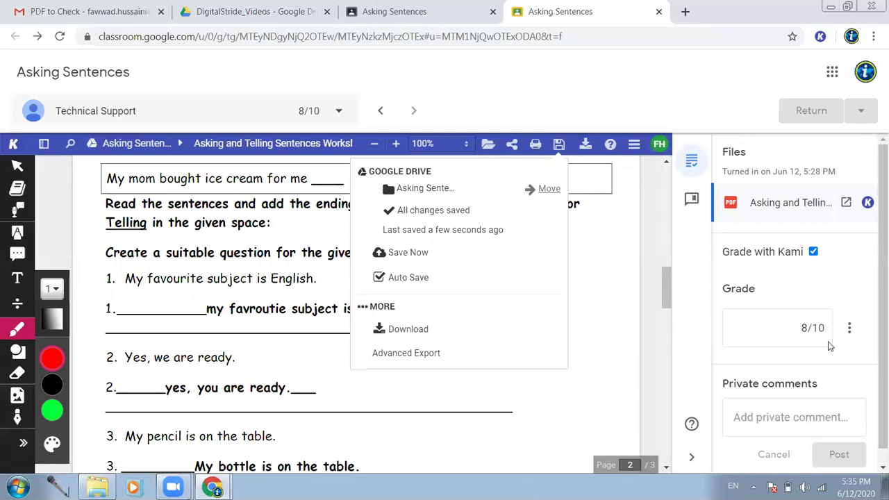
- Switch to the student account's Chrome window and open the list of their own work in Class For Teachers
{"action": "mouse_move", "coordinate": [212, 486]}
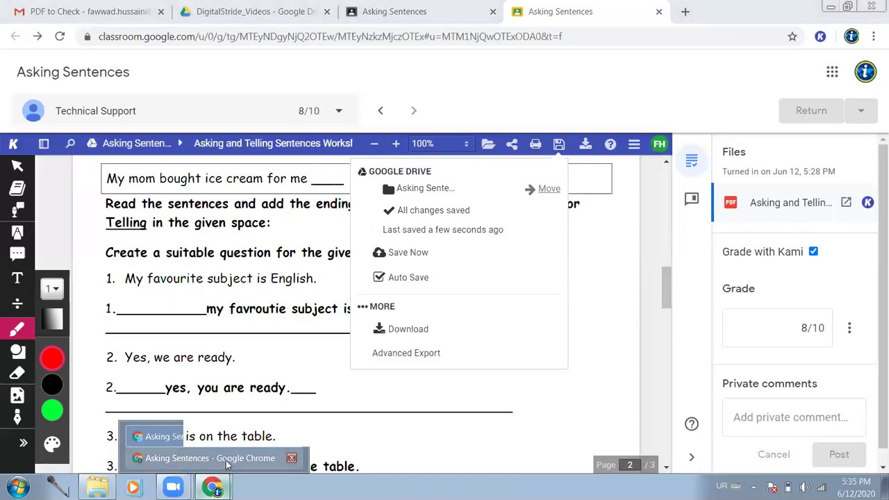
{"action": "left_click", "coordinate": [226, 464]}
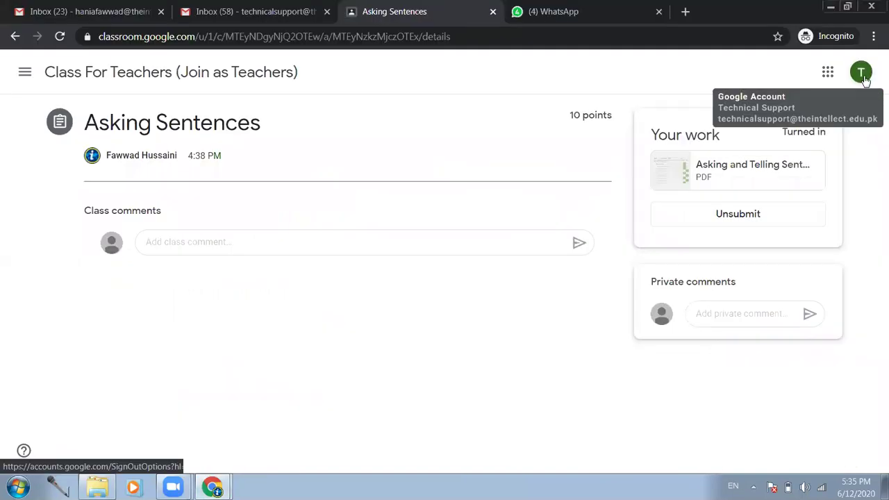
{"action": "left_click", "coordinate": [137, 75]}
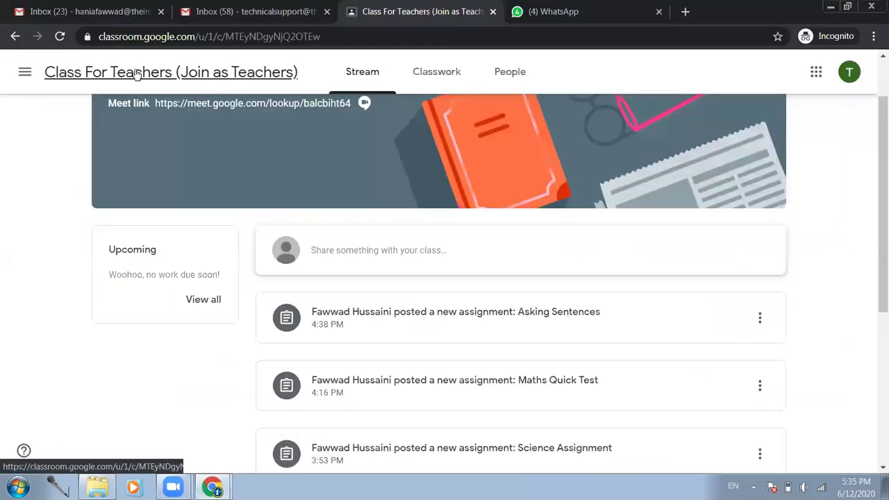
{"action": "left_click", "coordinate": [438, 75]}
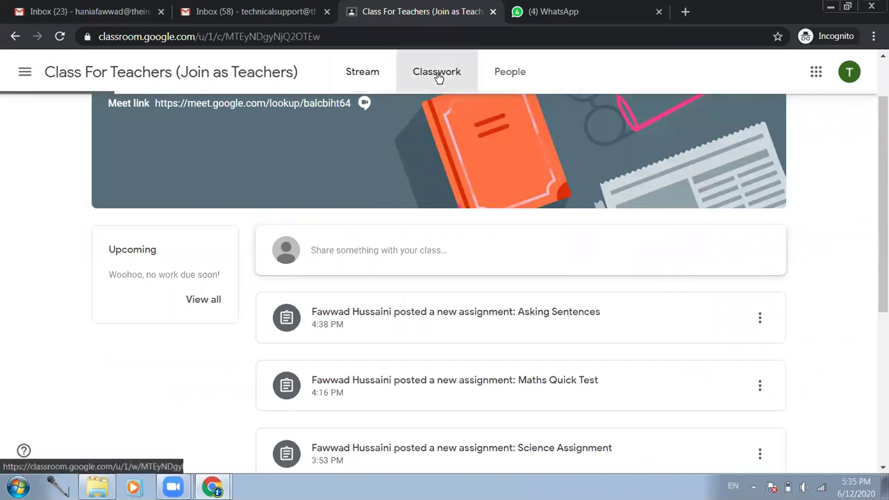
{"action": "left_click", "coordinate": [314, 119]}
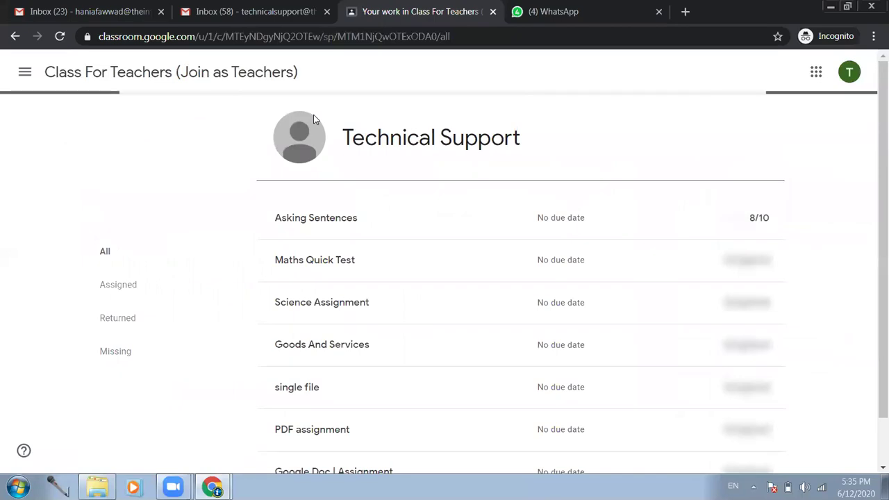
- Check the returned grade for Asking Sentences, open its details, and review the teacher's marks on the attached Asking and Telling Sentences PDF
{"action": "left_click_drag", "start_coordinate": [770, 218], "coordinate": [698, 222]}
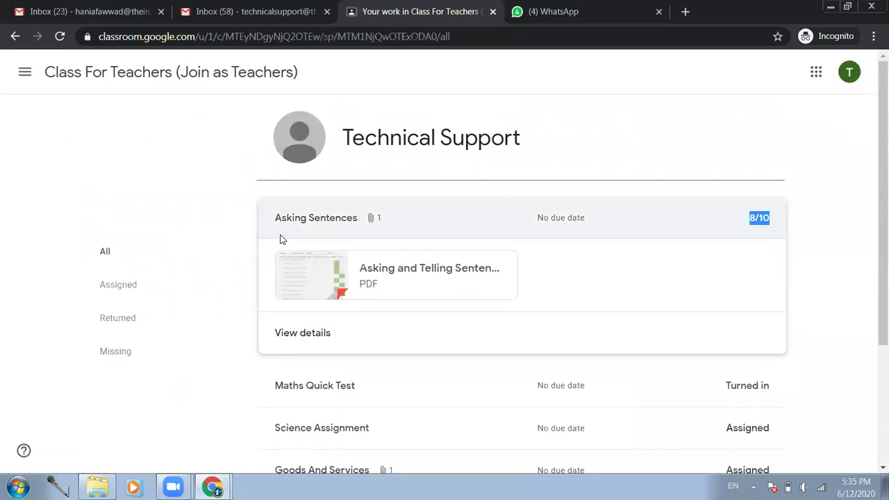
{"action": "left_click", "coordinate": [312, 334]}
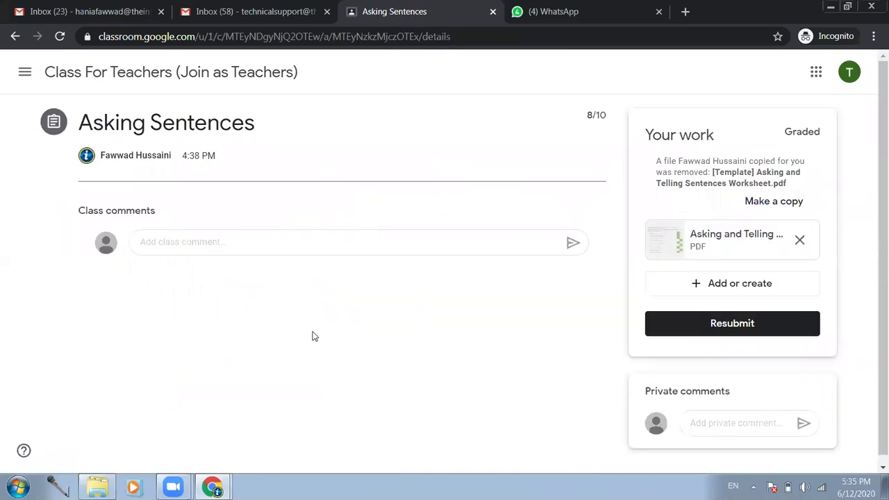
{"action": "left_click", "coordinate": [740, 238]}
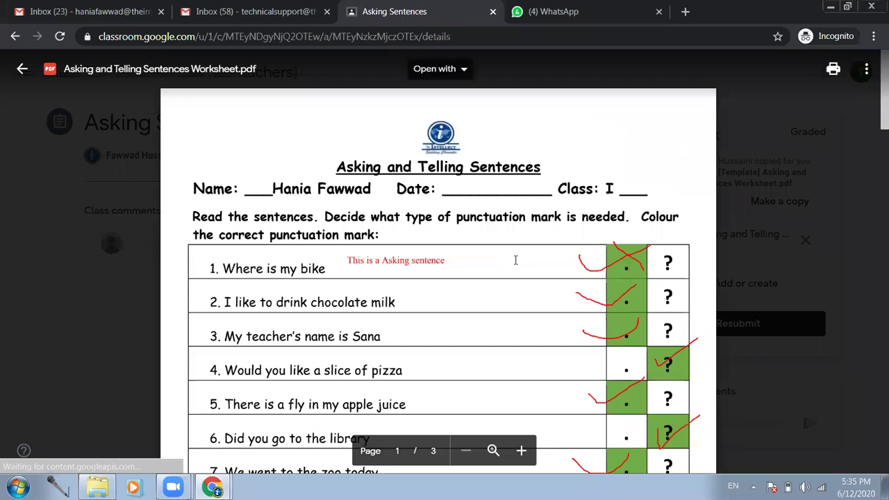
{"action": "scroll", "coordinate": [516, 259], "scroll_direction": "down", "scroll_amount": 1}
{"action": "scroll", "coordinate": [515, 260], "scroll_direction": "down", "scroll_amount": 5}
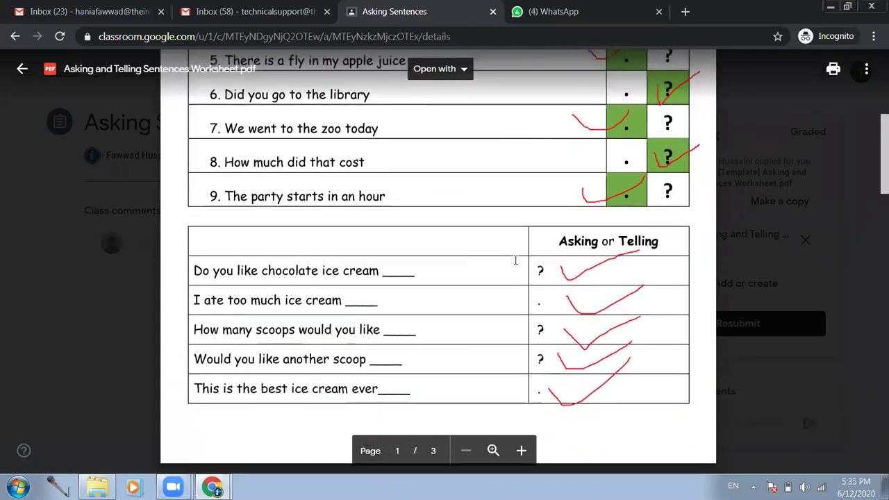
{"action": "scroll", "coordinate": [515, 260], "scroll_direction": "up", "scroll_amount": 3}
{"action": "scroll", "coordinate": [515, 260], "scroll_direction": "up", "scroll_amount": 3}
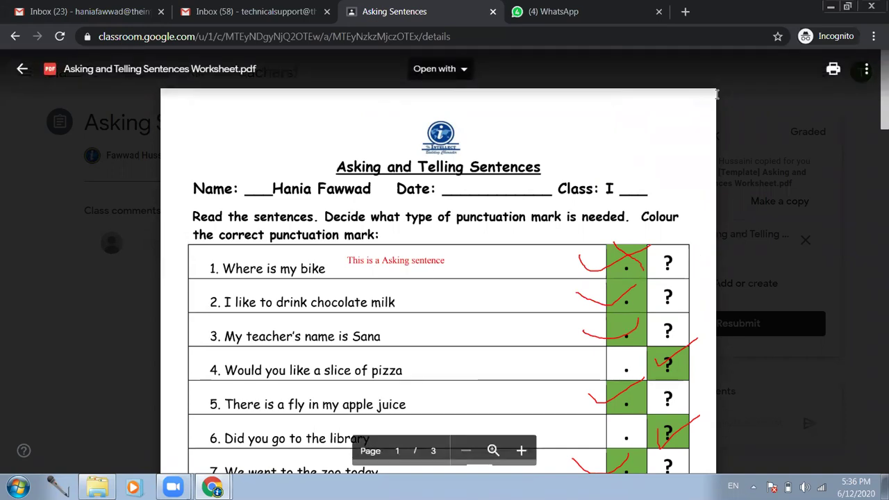
{"action": "left_click", "coordinate": [23, 69]}
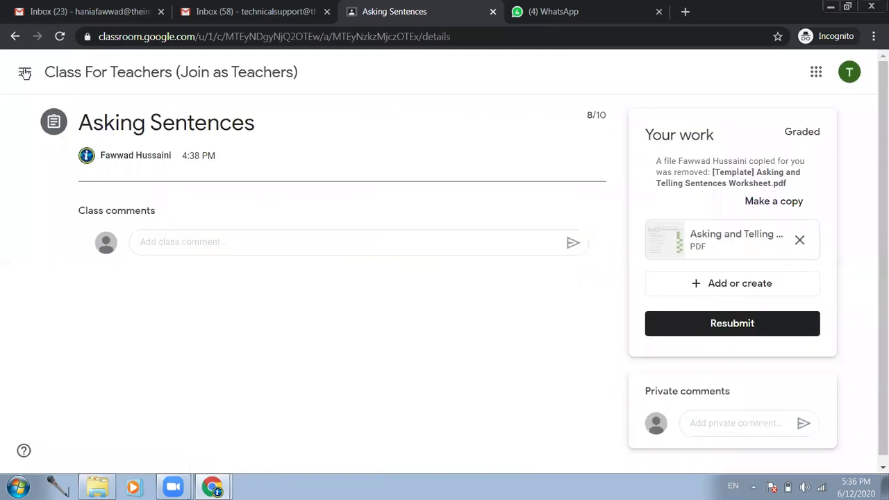
- Open Classroom from the other student's Gmail, close the first student's assignment page, and show this student's own work in Class For Teachers
{"action": "left_click", "coordinate": [94, 11]}
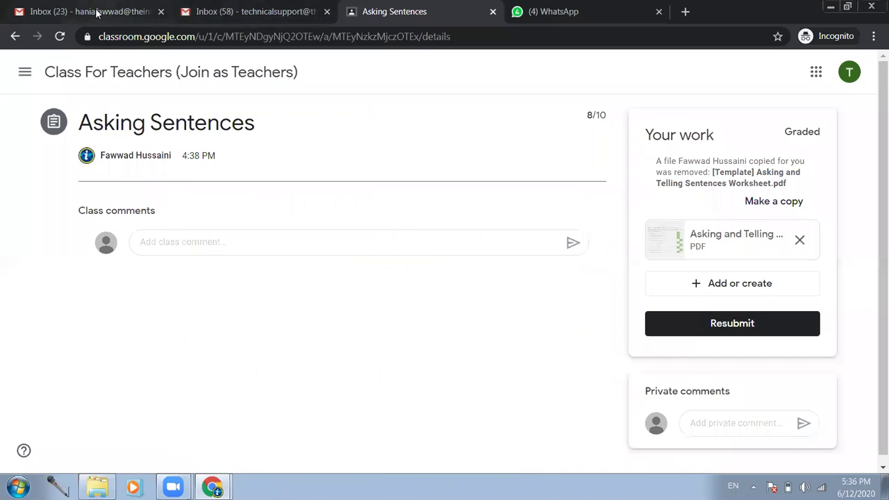
{"action": "left_click", "coordinate": [762, 71]}
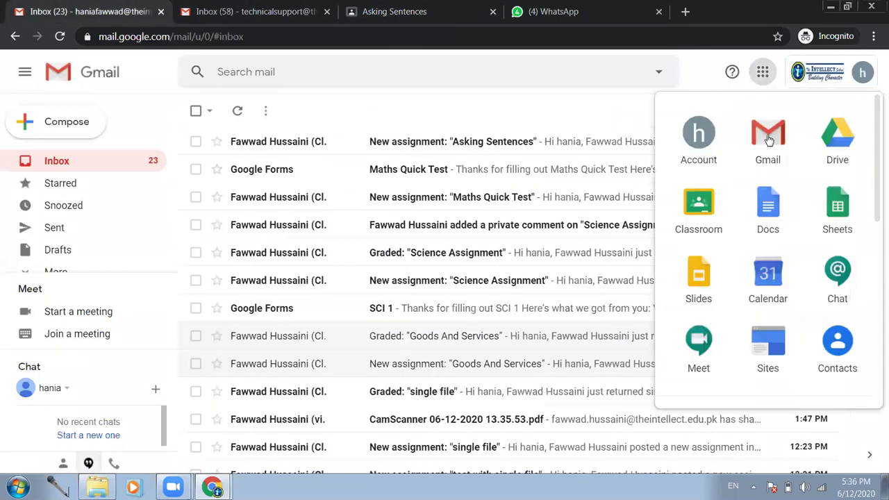
{"action": "left_click", "coordinate": [700, 214]}
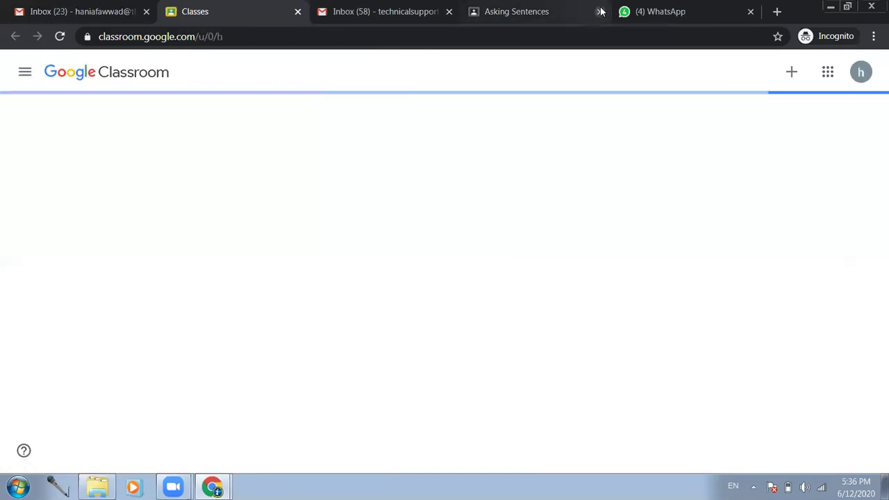
{"action": "left_click", "coordinate": [599, 12]}
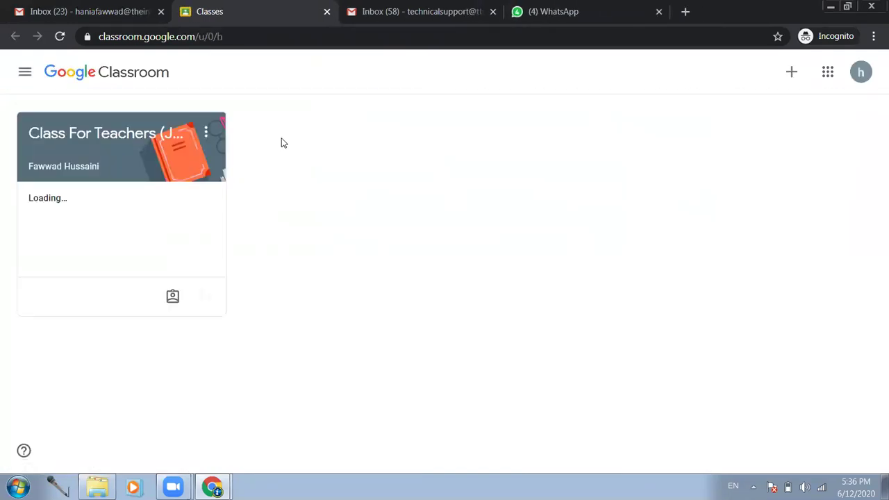
{"action": "left_click", "coordinate": [70, 133]}
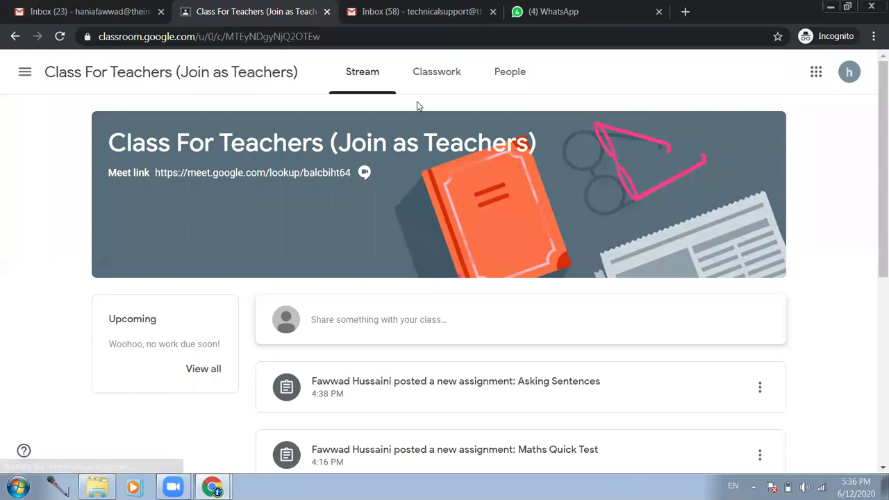
{"action": "left_click", "coordinate": [440, 87]}
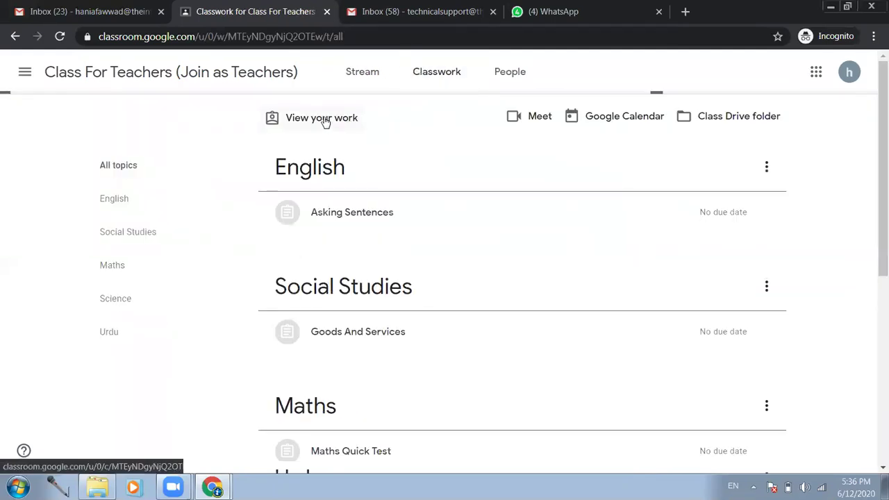
{"action": "left_click", "coordinate": [324, 120]}
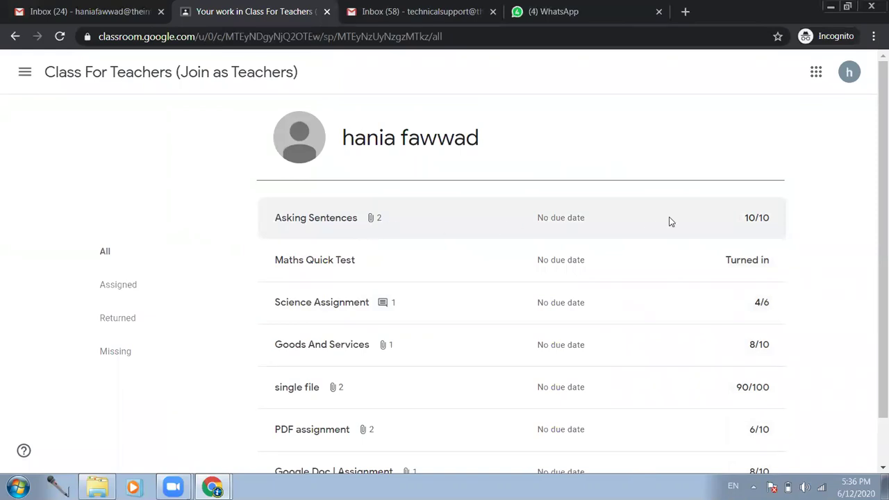
- Open the details of this student's Asking Sentences assignment and view the attached English worksheet PDF
{"action": "left_click", "coordinate": [315, 216]}
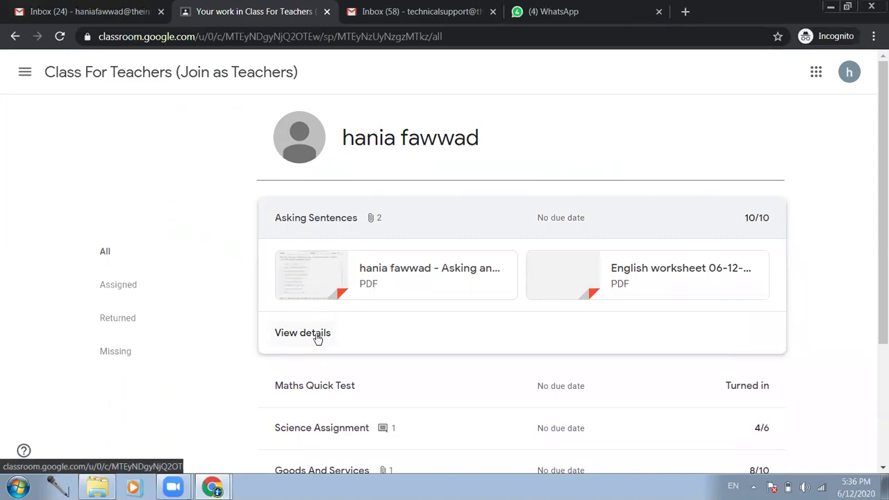
{"action": "left_click", "coordinate": [317, 335]}
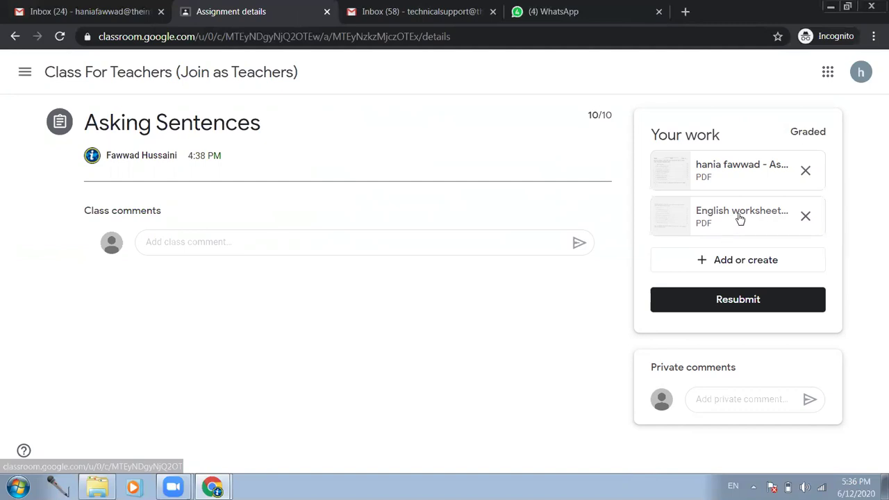
{"action": "left_click", "coordinate": [739, 218]}
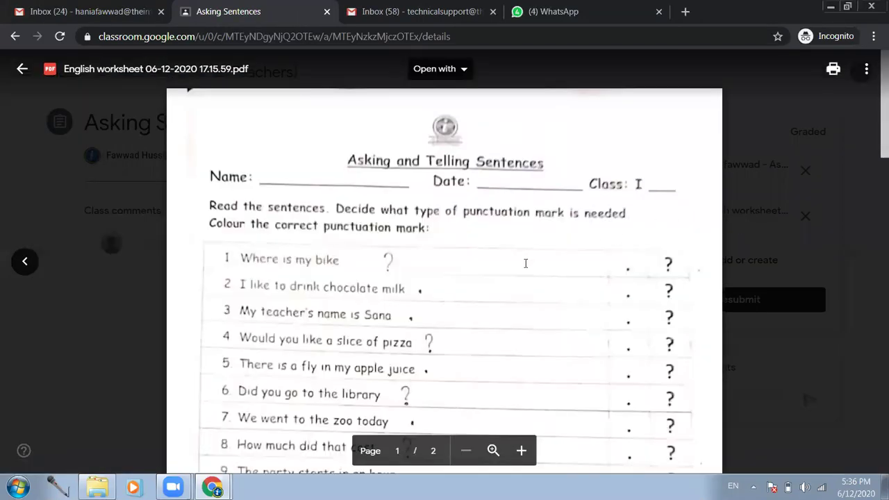
- Look through the teacher's marks on both pages of the scanned English worksheet and close the PDF
{"action": "scroll", "coordinate": [525, 263], "scroll_direction": "down", "scroll_amount": 10}
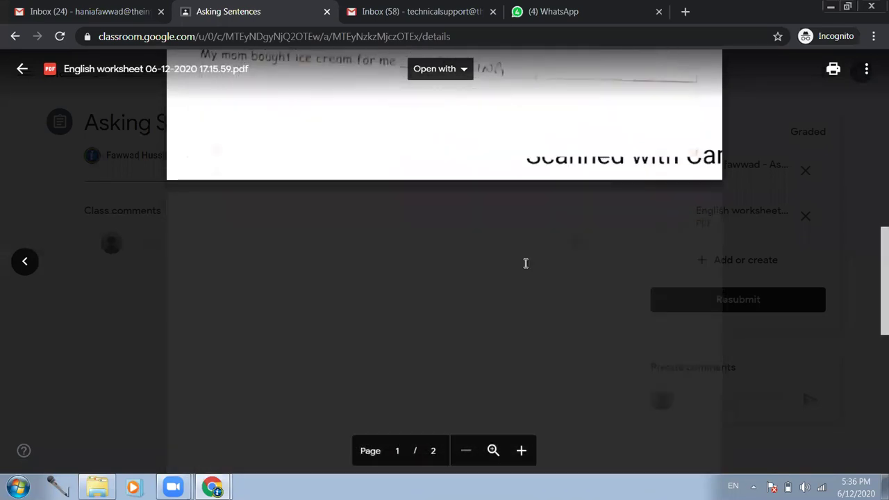
{"action": "scroll", "coordinate": [526, 263], "scroll_direction": "up", "scroll_amount": 10}
{"action": "scroll", "coordinate": [525, 263], "scroll_direction": "down", "scroll_amount": 5}
{"action": "scroll", "coordinate": [464, 213], "scroll_direction": "up", "scroll_amount": 5}
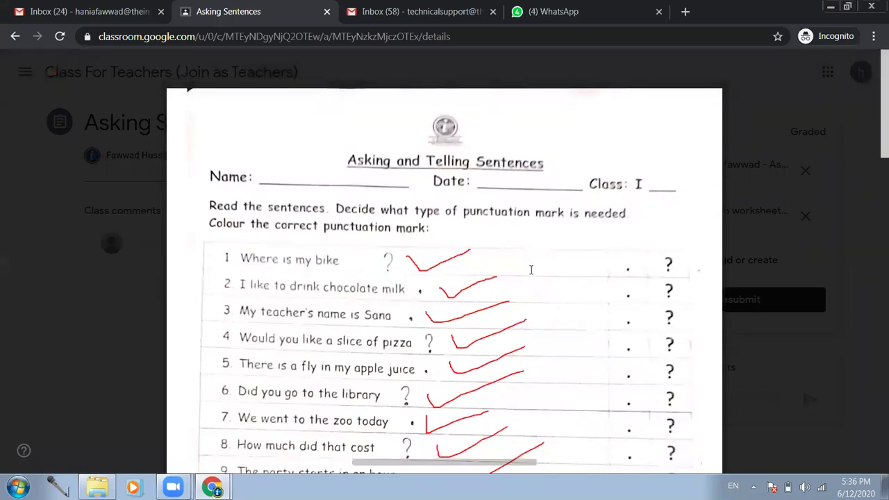
{"action": "scroll", "coordinate": [532, 264], "scroll_direction": "down", "scroll_amount": 2}
{"action": "scroll", "coordinate": [491, 207], "scroll_direction": "down", "scroll_amount": 8}
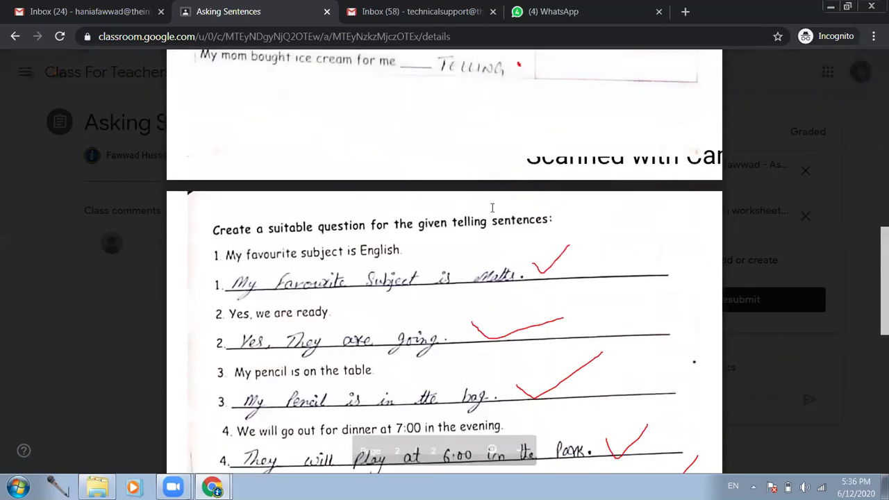
{"action": "scroll", "coordinate": [492, 207], "scroll_direction": "down", "scroll_amount": 10}
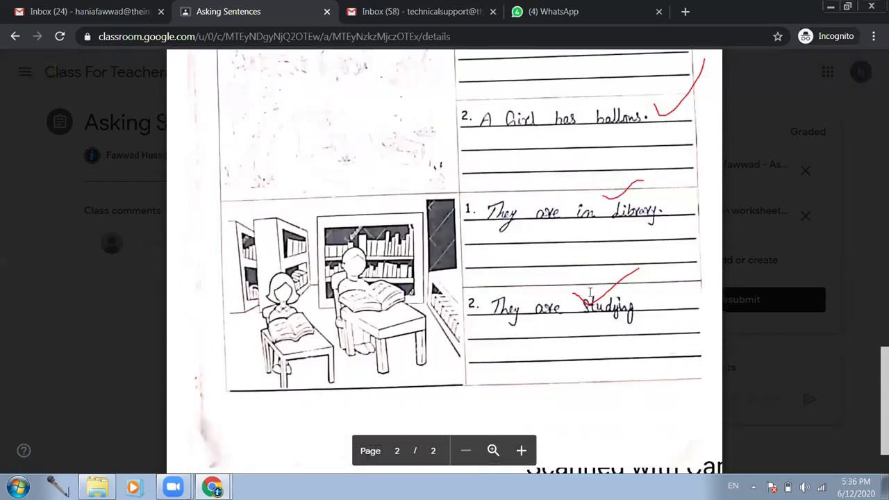
{"action": "scroll", "coordinate": [589, 292], "scroll_direction": "up", "scroll_amount": 15}
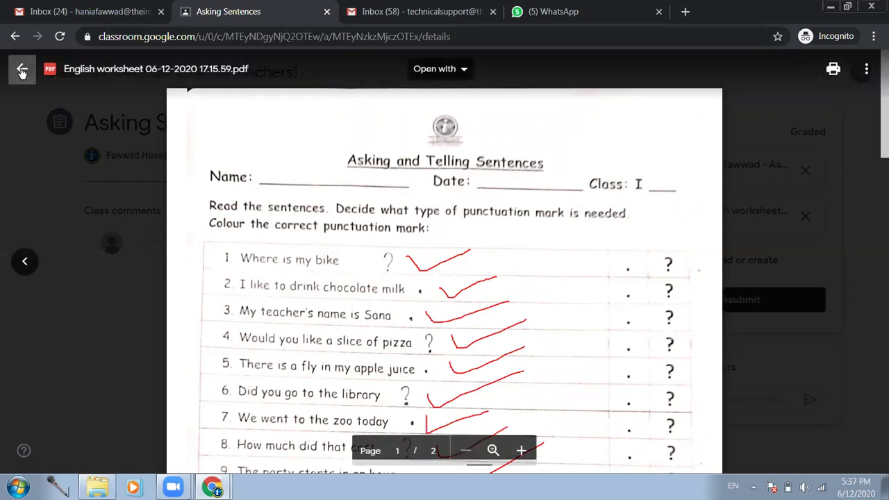
{"action": "left_click", "coordinate": [22, 73]}
- Switch to the teacher's Chrome window, reload the Asking Sentences student work, and open the Grades page of Class For Teachers
{"action": "mouse_move", "coordinate": [215, 490]}
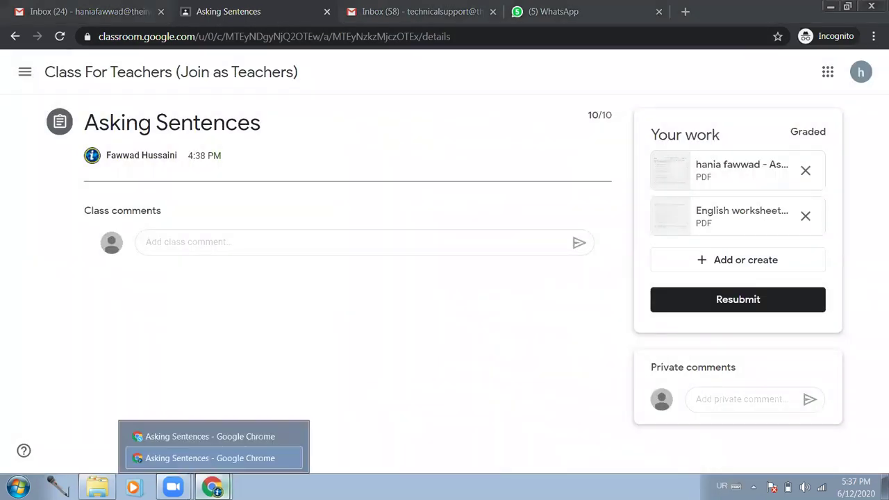
{"action": "left_click", "coordinate": [230, 433]}
{"action": "left_click", "coordinate": [393, 16]}
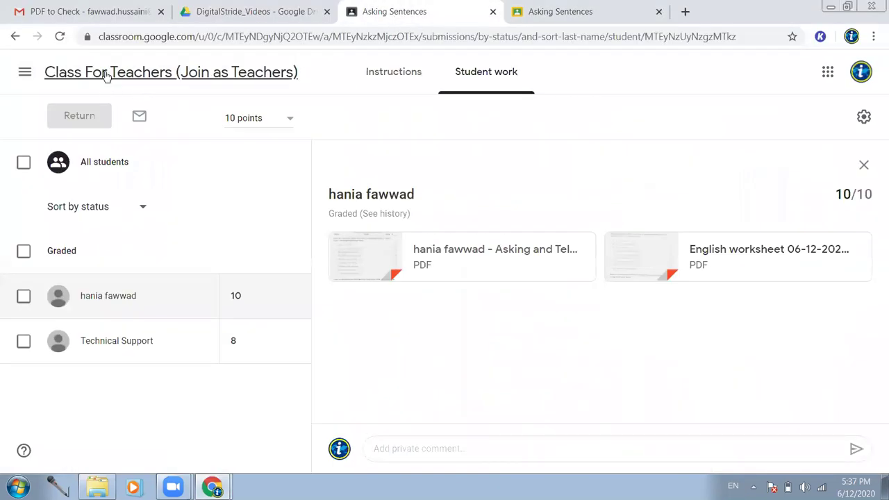
{"action": "left_click", "coordinate": [60, 36]}
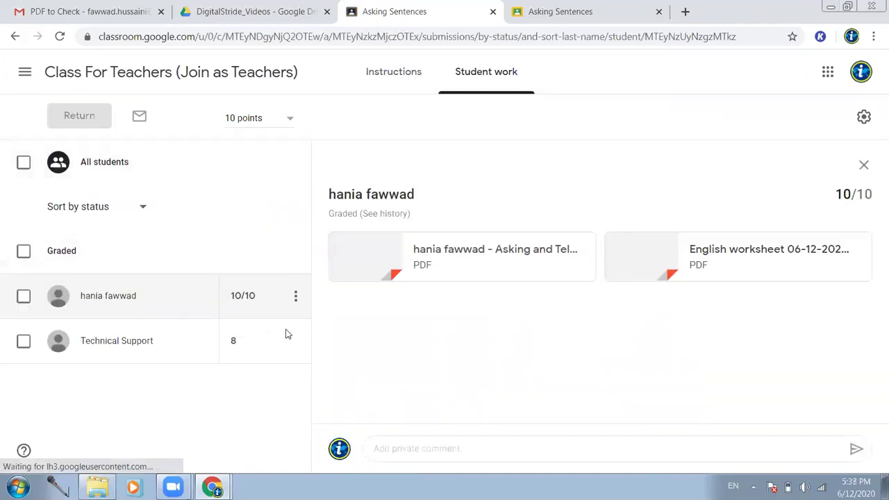
{"action": "left_click", "coordinate": [132, 76]}
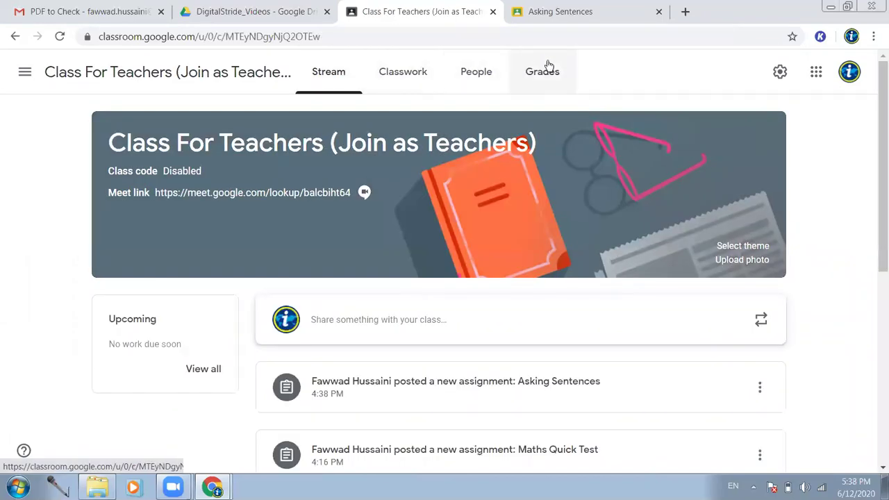
{"action": "left_click", "coordinate": [546, 66]}
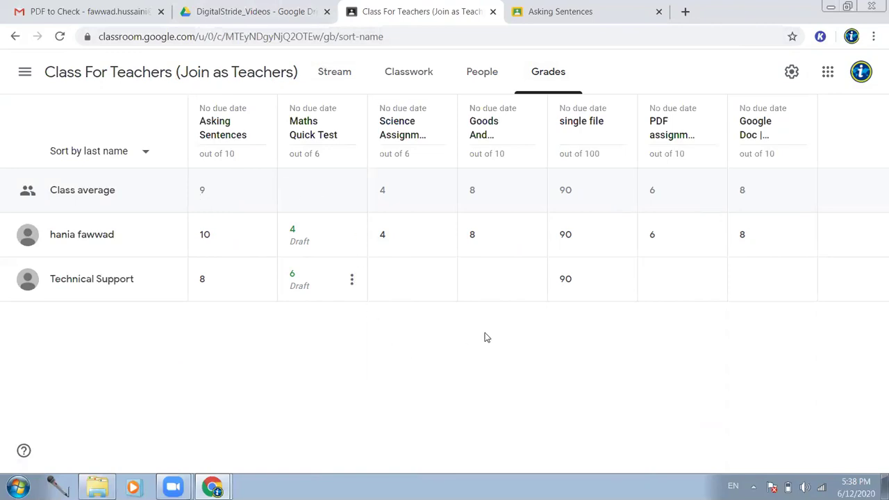
- Return the Maths Quick Test submissions with draft grades to both students, without private comments
{"action": "left_click", "coordinate": [354, 234]}
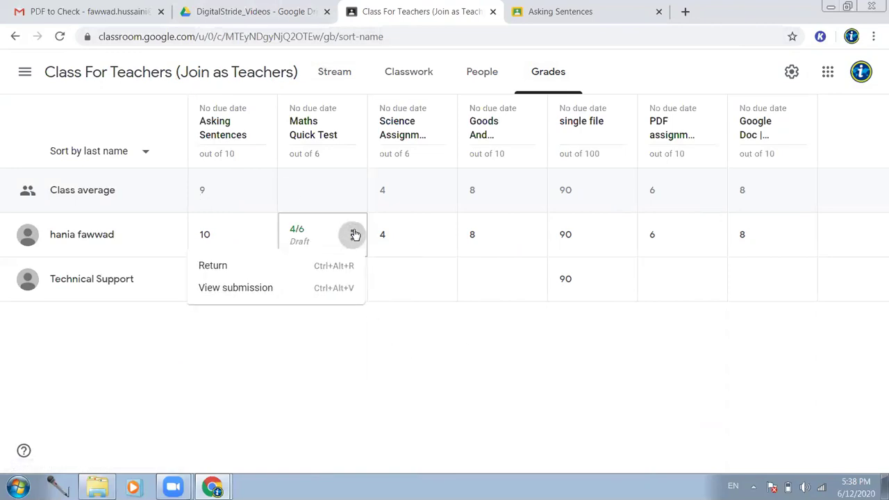
{"action": "left_click", "coordinate": [284, 267]}
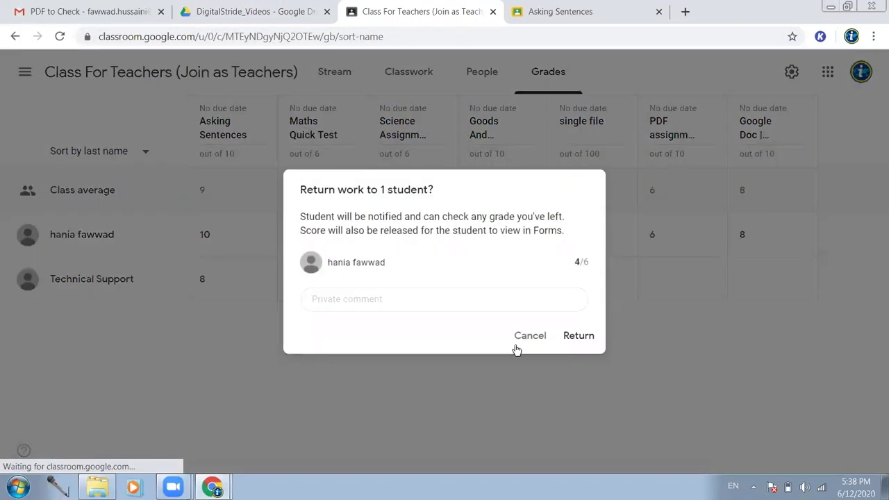
{"action": "left_click", "coordinate": [579, 339]}
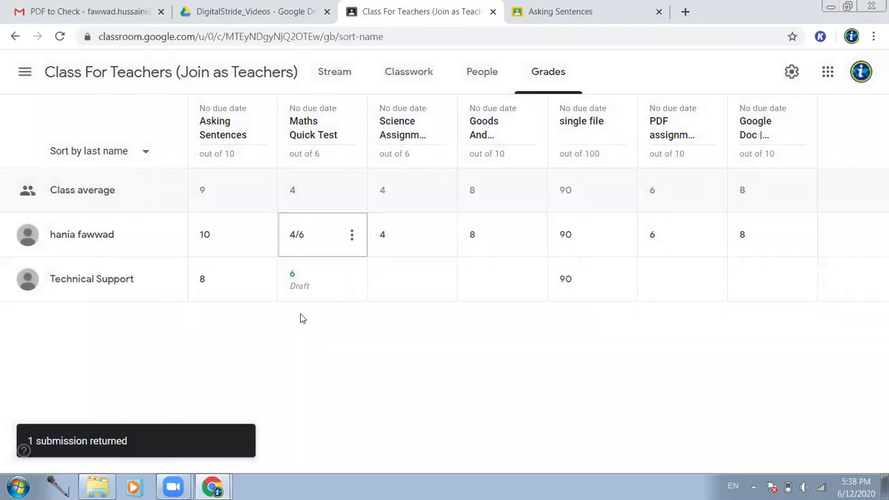
{"action": "left_click", "coordinate": [350, 279]}
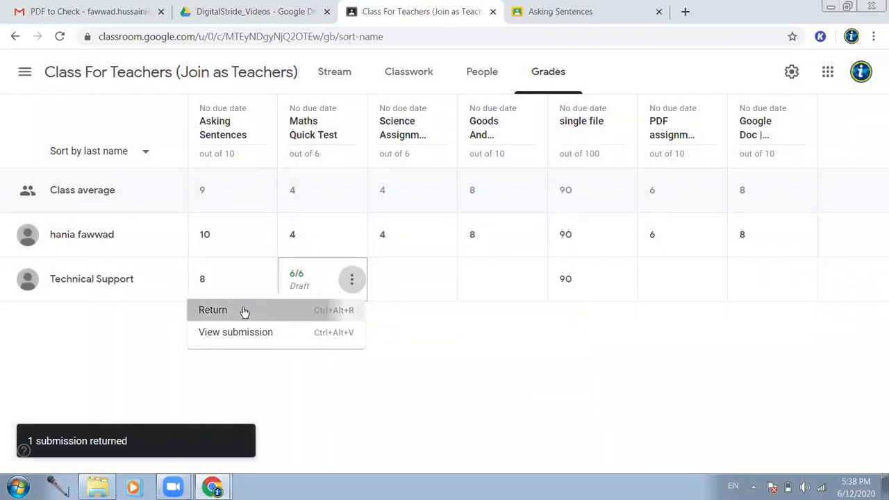
{"action": "left_click", "coordinate": [243, 310]}
{"action": "left_click", "coordinate": [575, 337]}
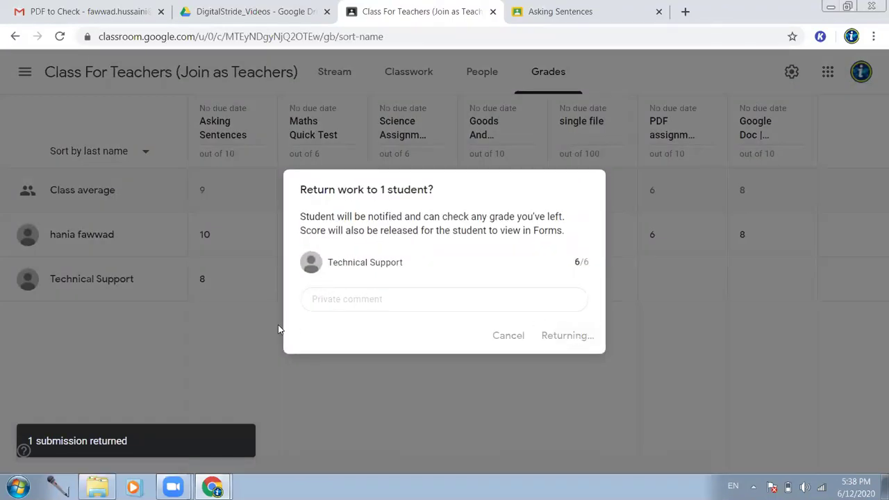